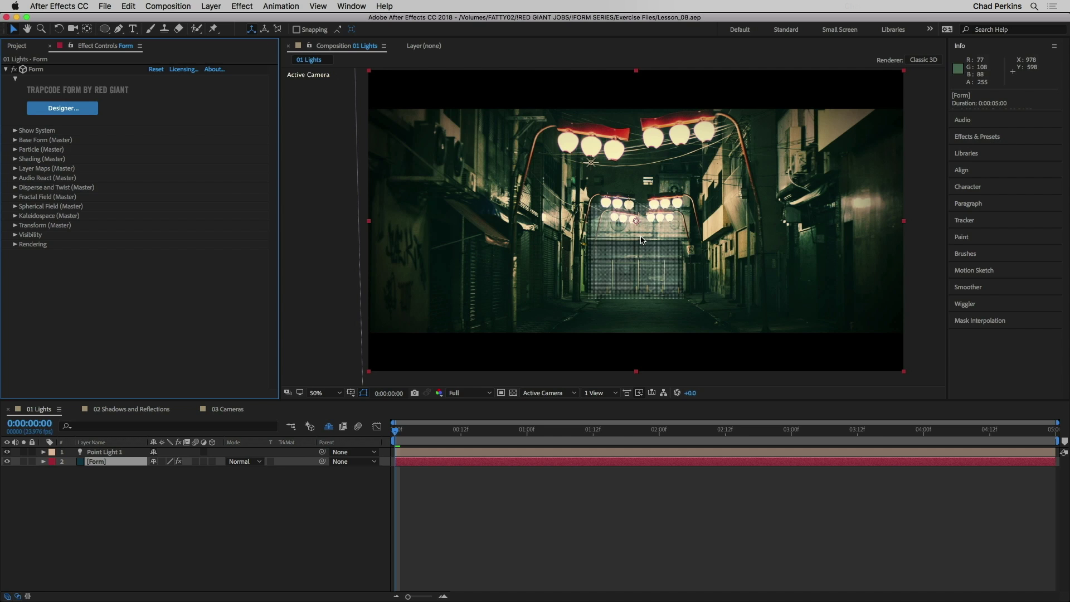
# - Open the Form effect's Designer and set the base form type to OBJ Model using the Cone geometry
pyautogui.click(67, 111)
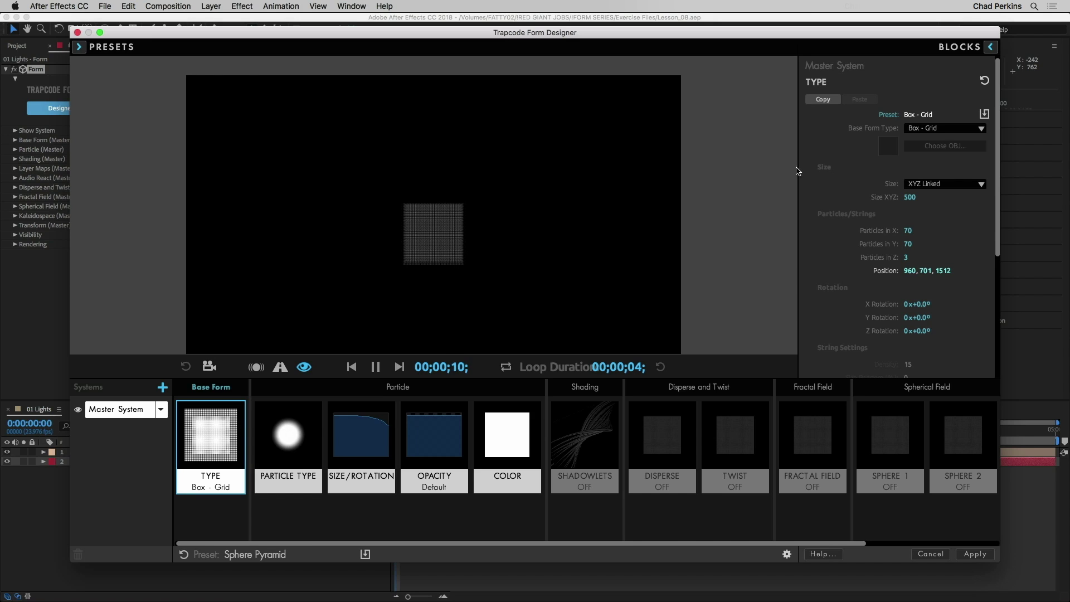
pyautogui.click(948, 132)
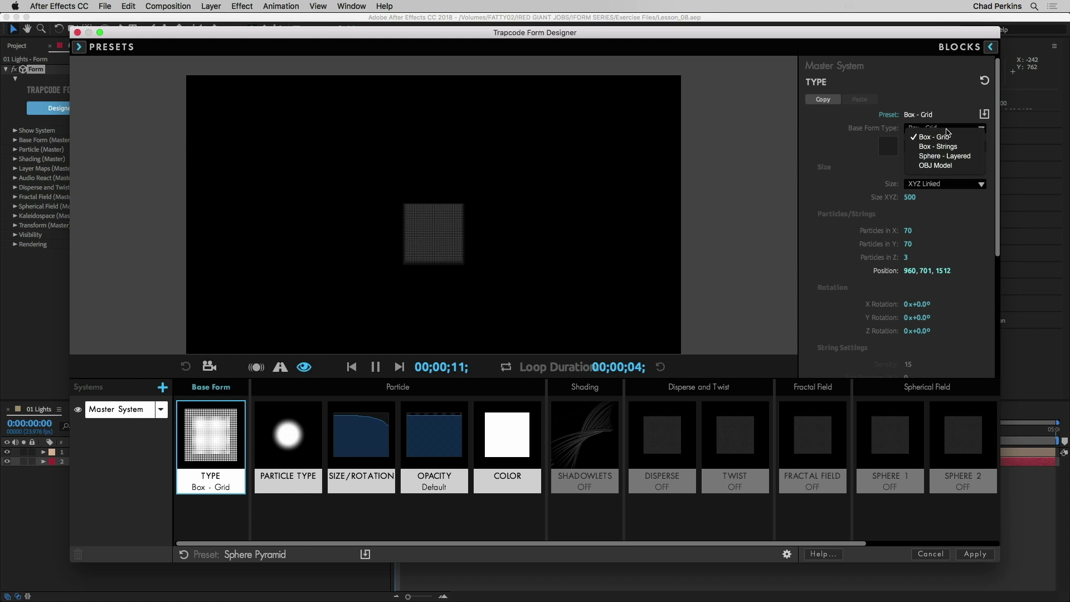
pyautogui.click(939, 165)
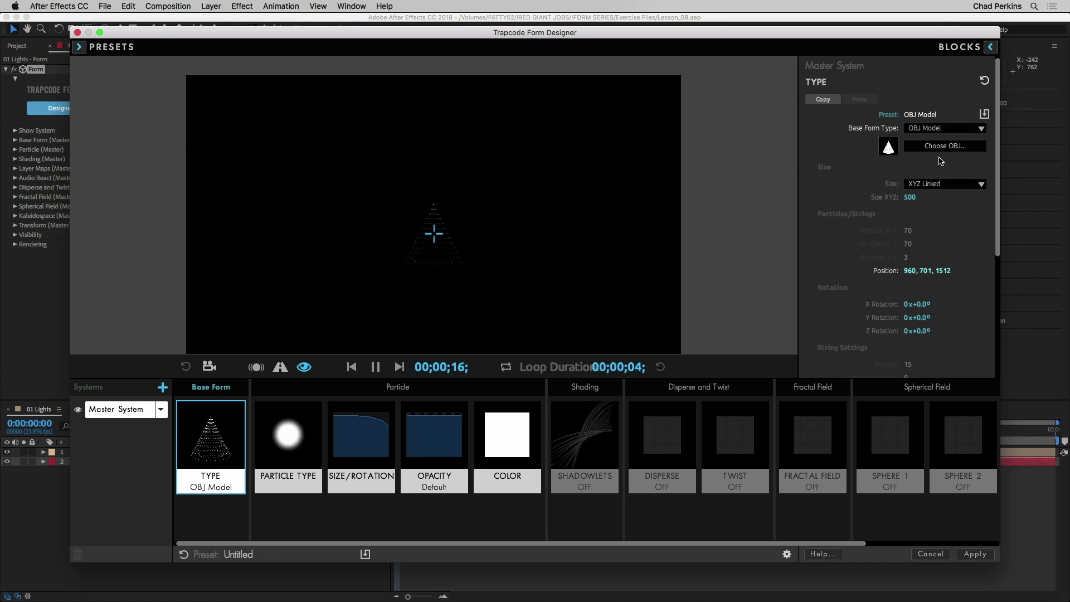
pyautogui.click(944, 146)
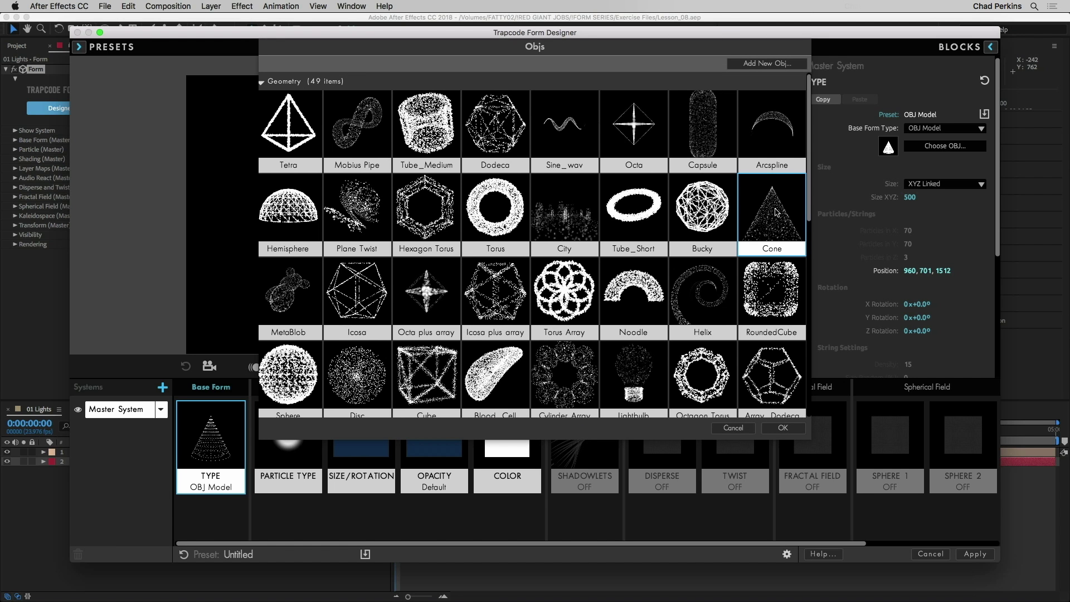
pyautogui.click(783, 427)
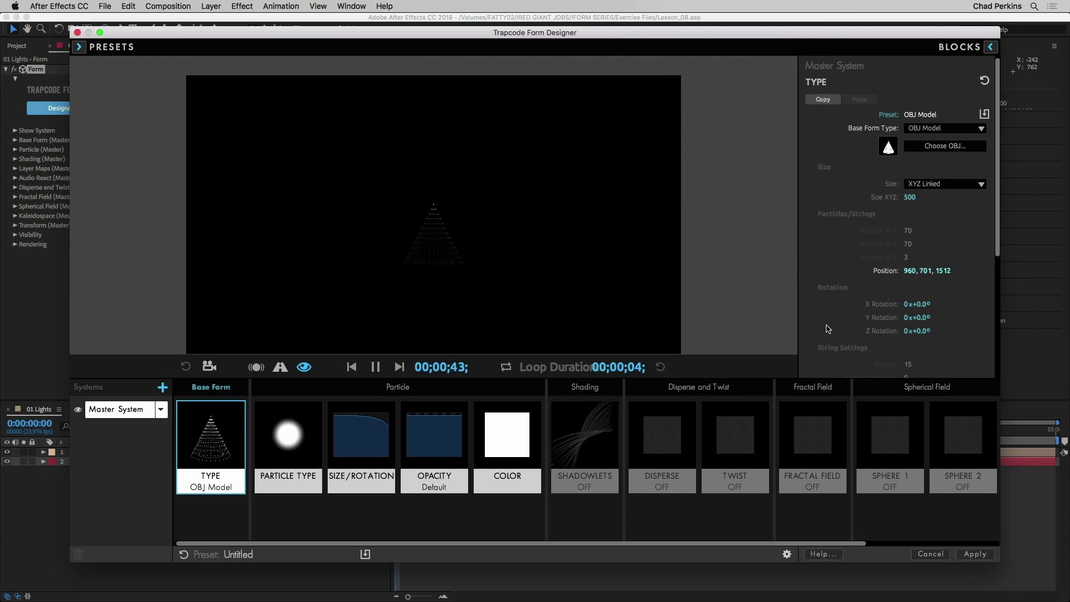
# - Set the particle type to Sprite and choose the Sphere 4 sprite from the 3D Geometric Shapes
pyautogui.click(299, 446)
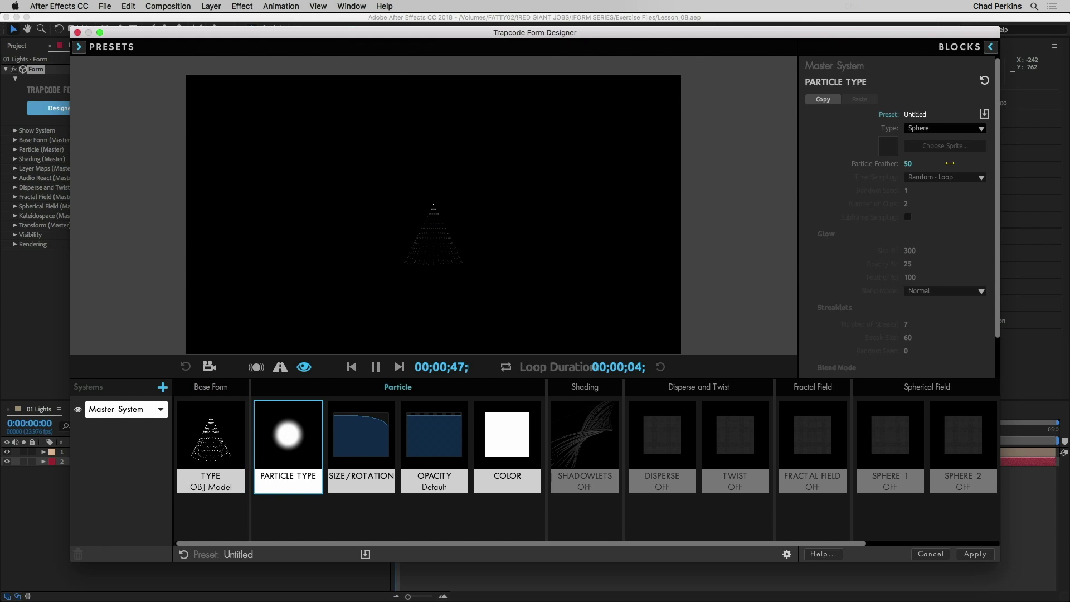
pyautogui.click(934, 129)
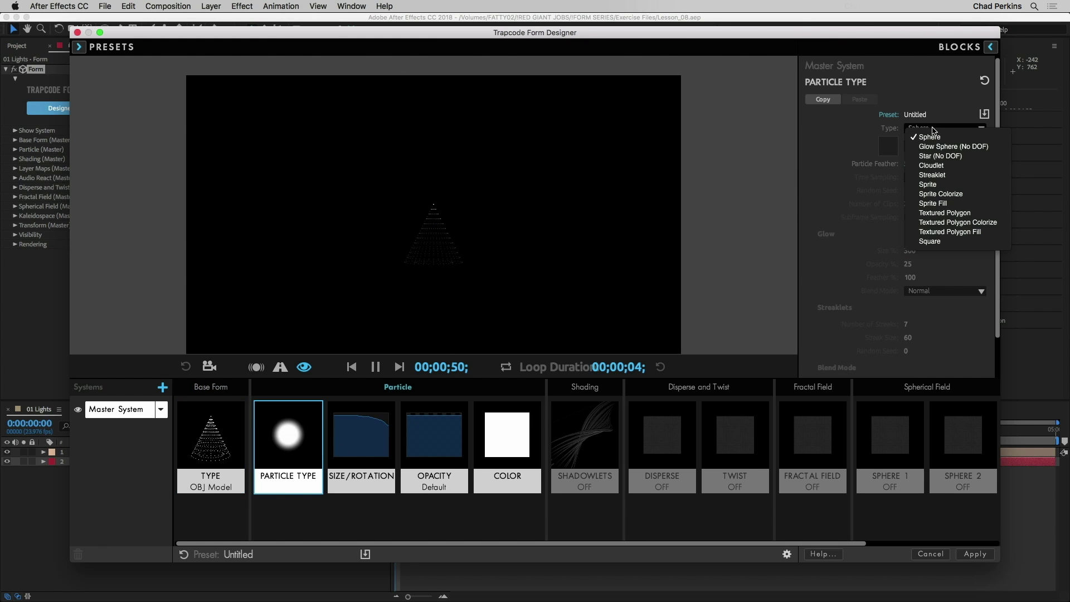
pyautogui.click(948, 186)
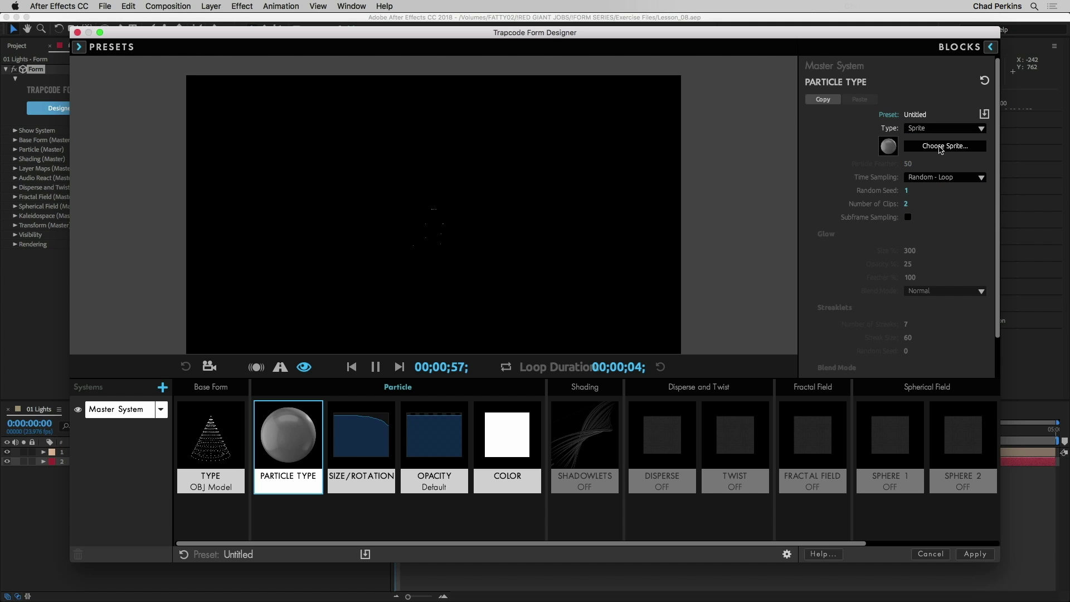
pyautogui.click(945, 146)
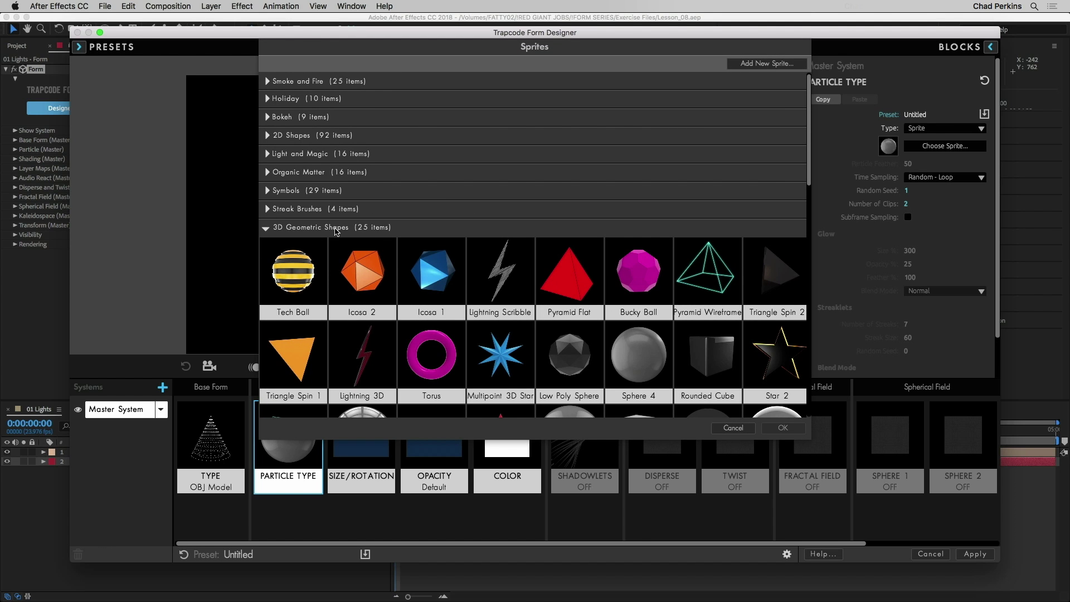
pyautogui.click(651, 363)
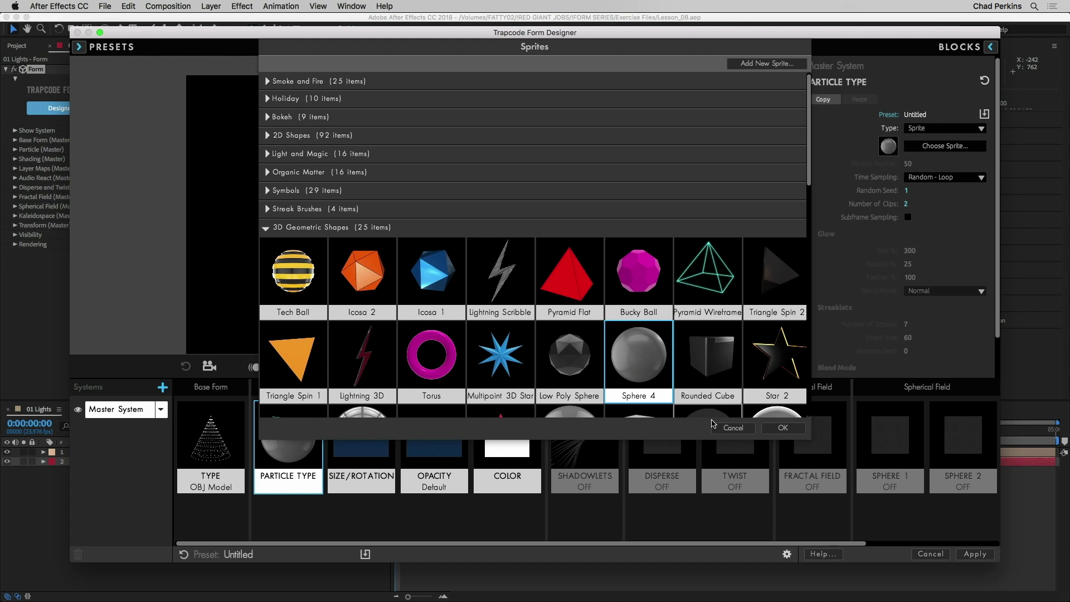
pyautogui.click(783, 429)
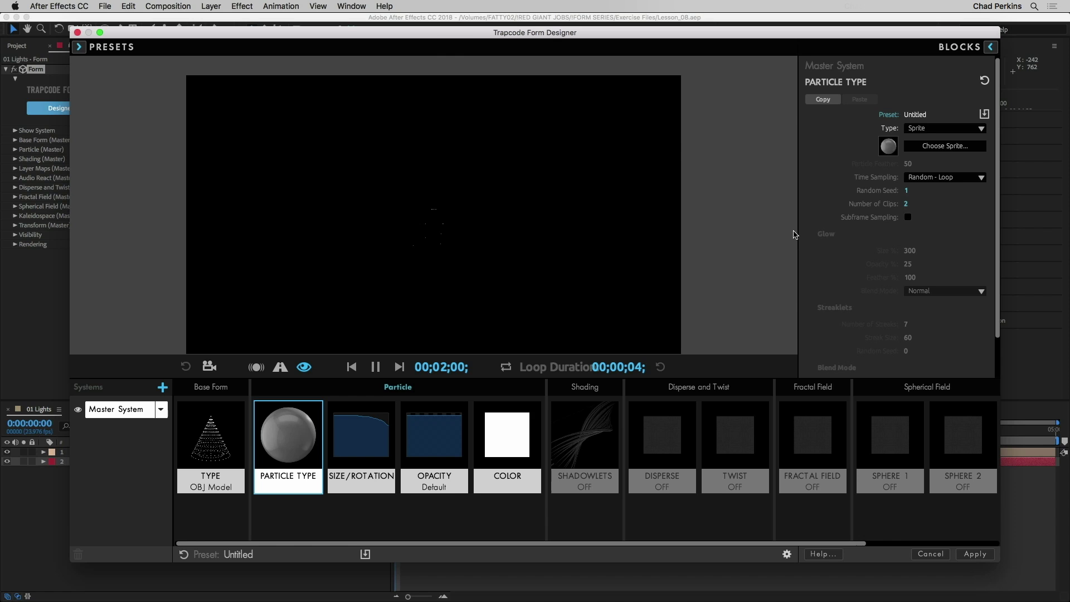
# - Increase the particle size to 36 and apply the Designer setup to the Form layer
pyautogui.click(363, 441)
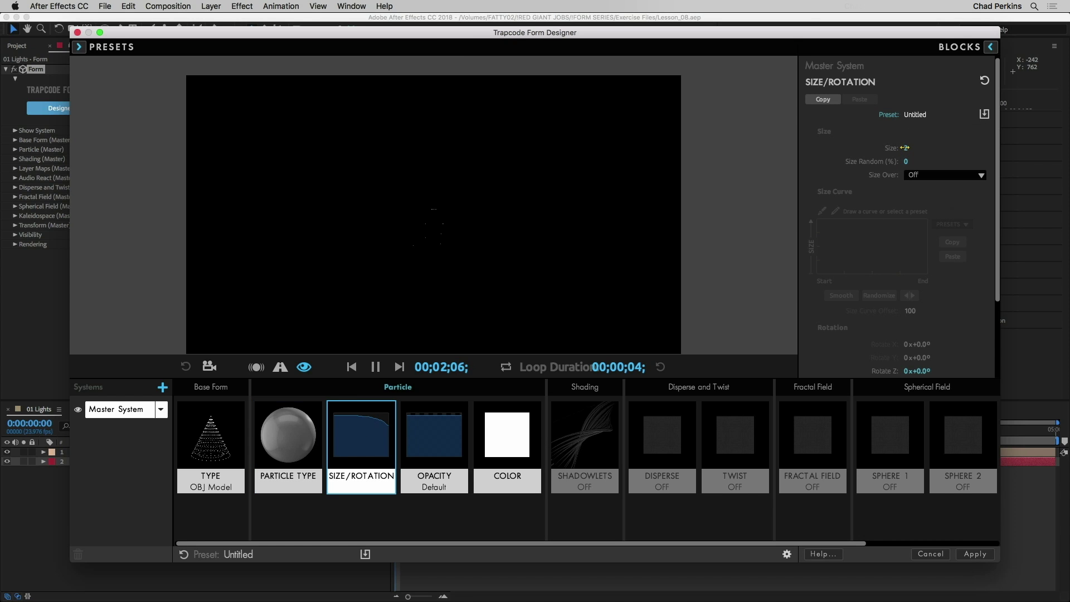
pyautogui.moveTo(904, 148); pyautogui.dragTo(925, 148)
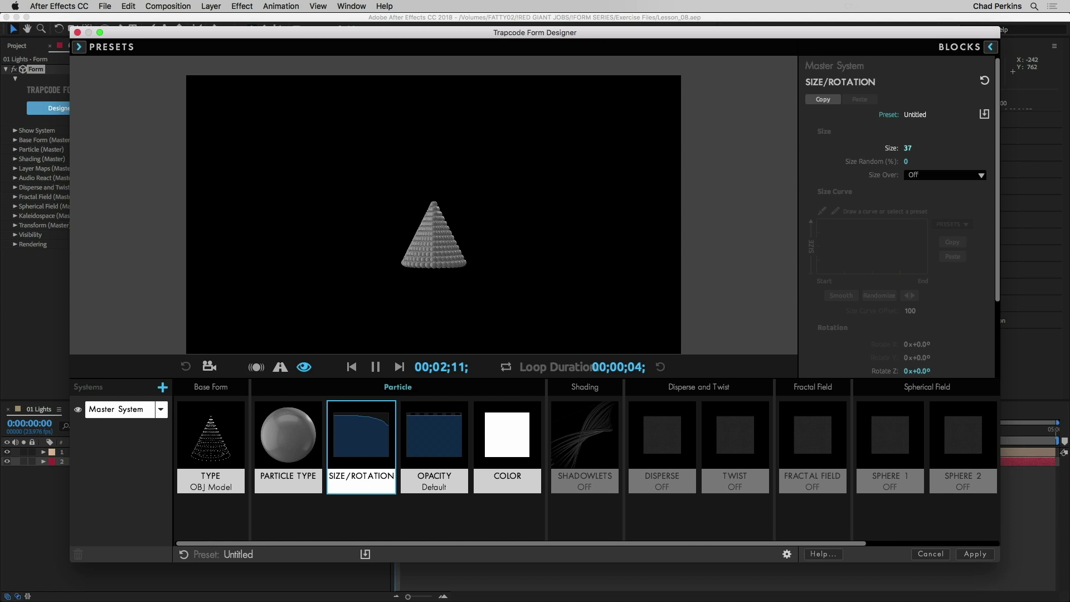
pyautogui.click(976, 554)
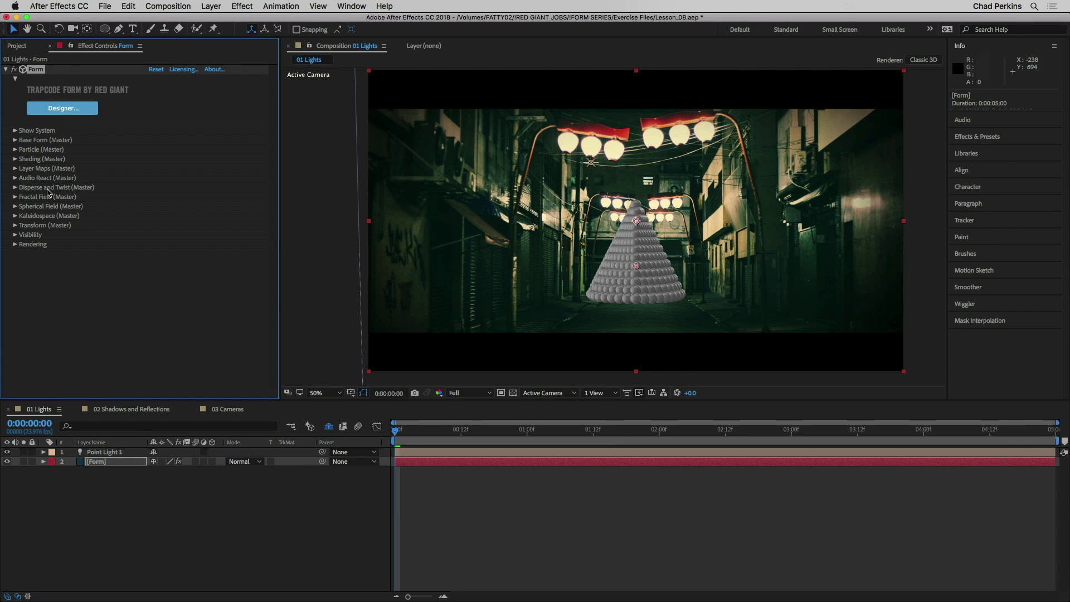
# - Change the master system's particle type to Sprite Colorize in the Form effect
pyautogui.click(15, 150)
pyautogui.click(189, 160)
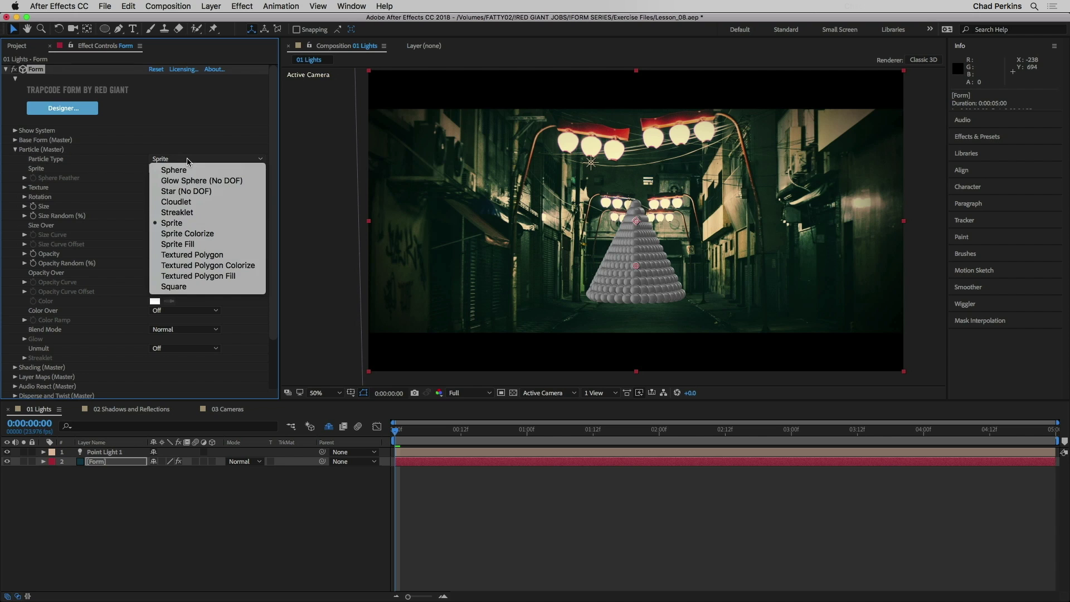
pyautogui.click(190, 234)
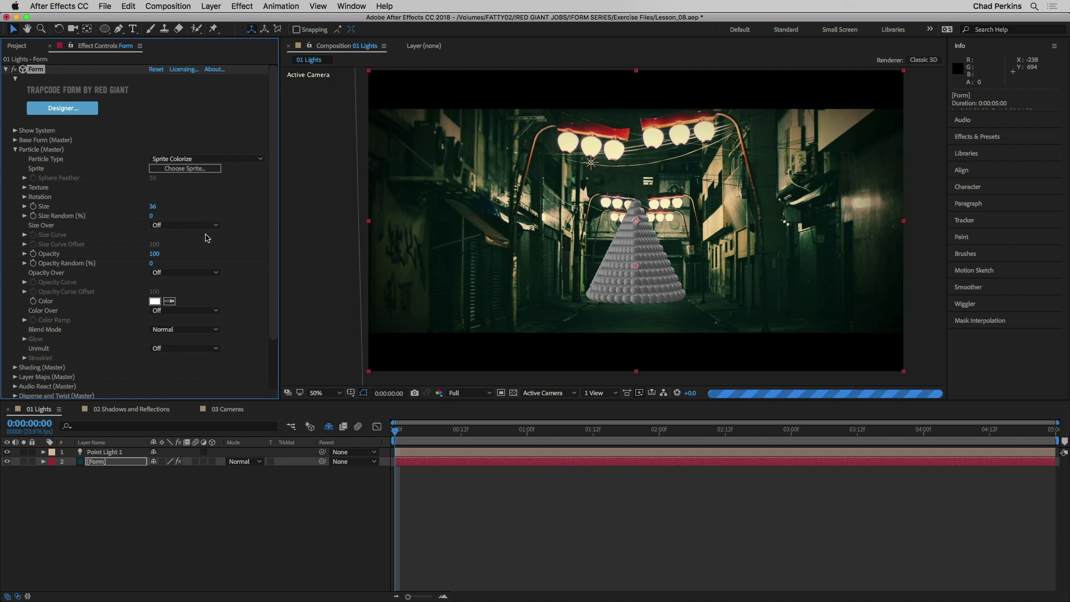
# - Set the particle color to a dark green with hue 170°, saturation 70% and brightness 20%
pyautogui.click(155, 301)
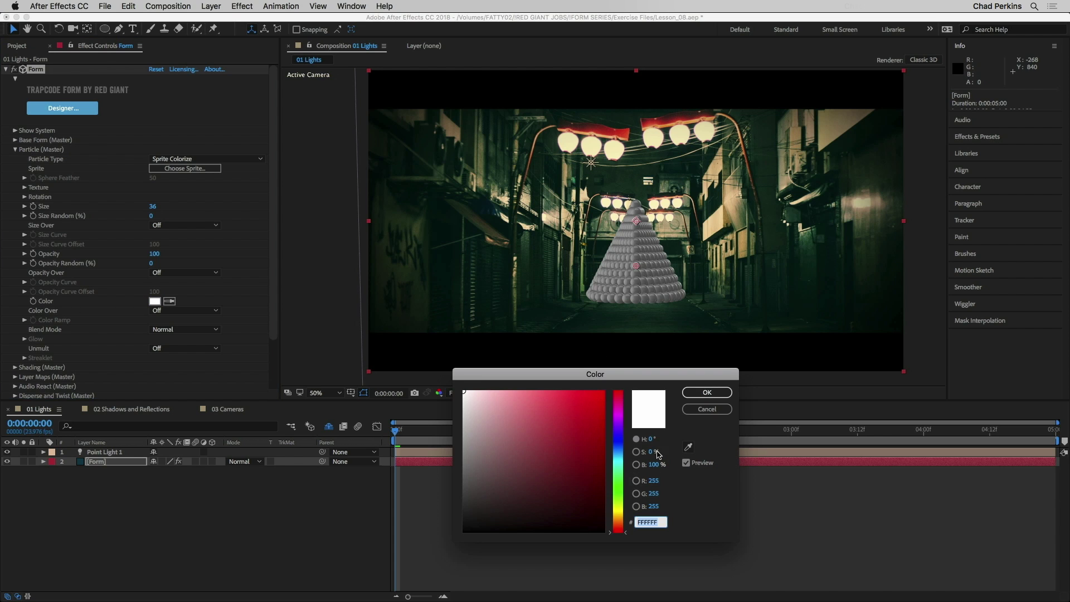
pyautogui.moveTo(651, 441); pyautogui.dragTo(656, 439)
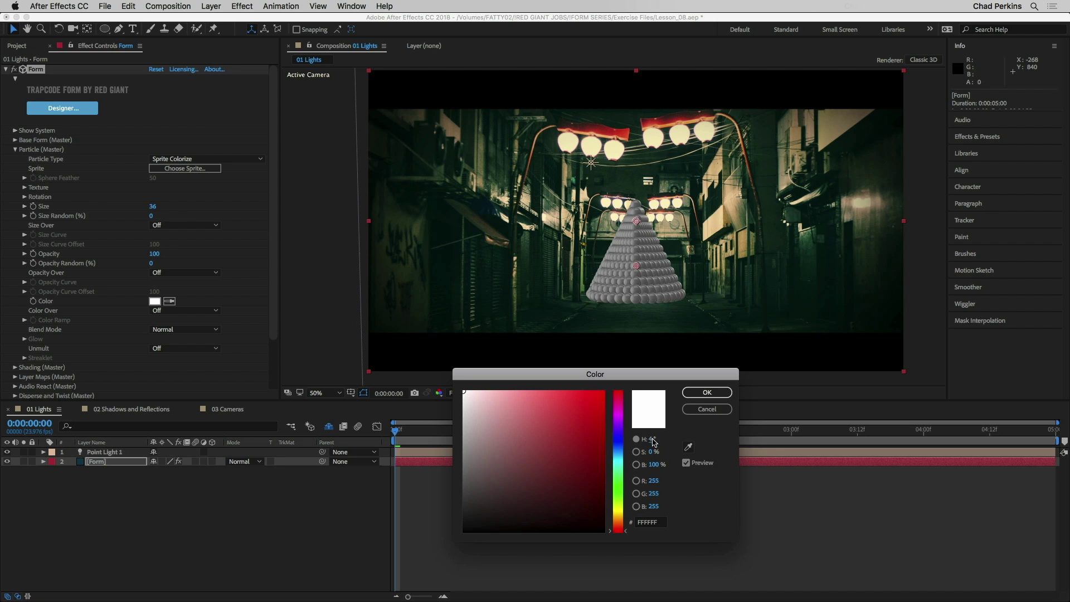
pyautogui.click(653, 440)
pyautogui.write('170')
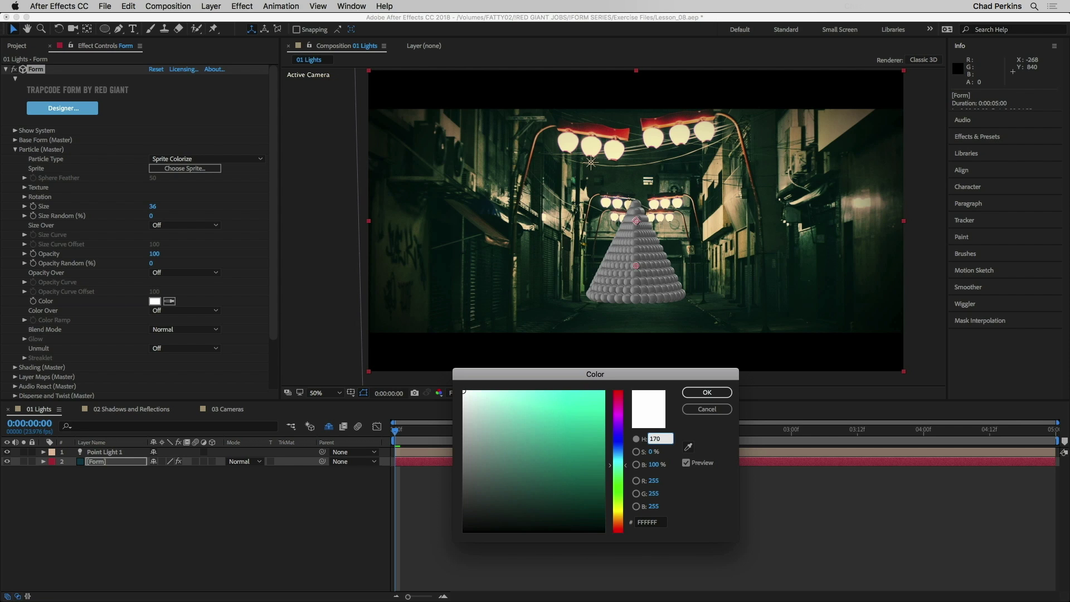
pyautogui.press('Tab')
pyautogui.write('70')
pyautogui.press('Tab')
pyautogui.write('20')
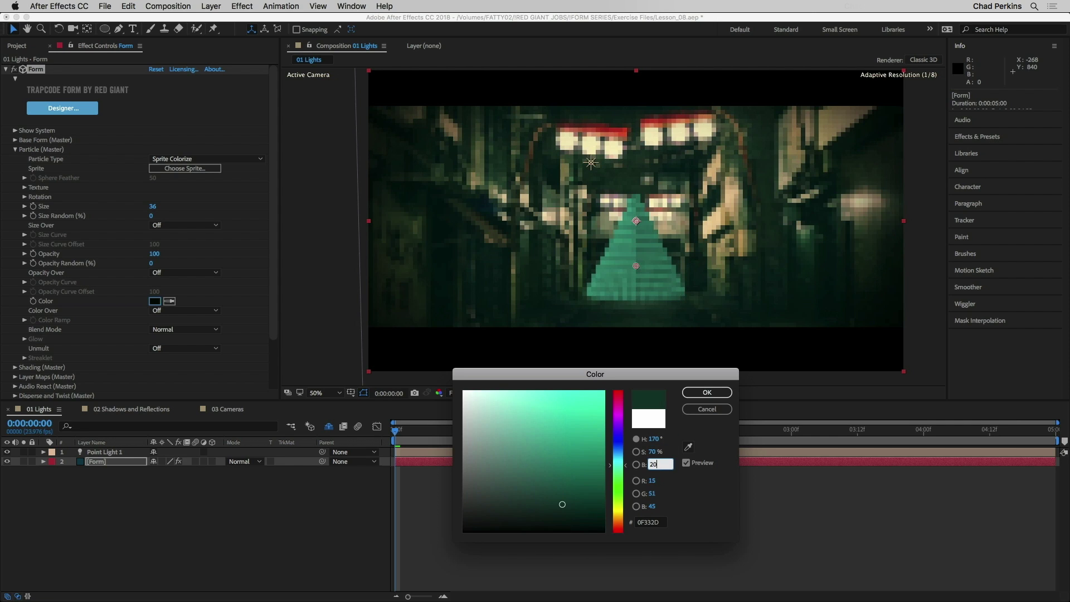
pyautogui.press('Return')
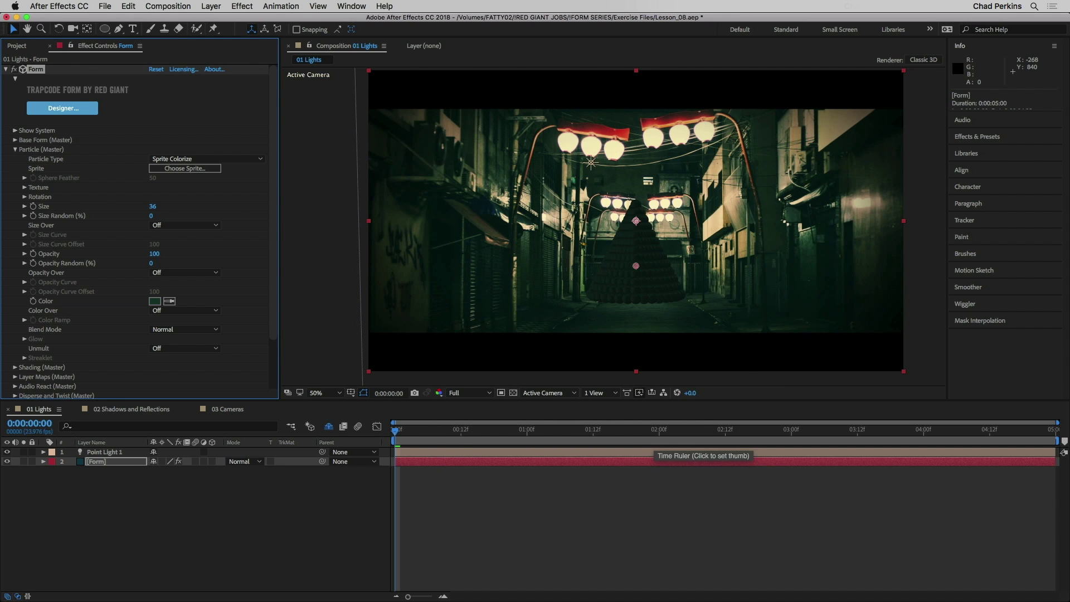
pyautogui.click(19, 151)
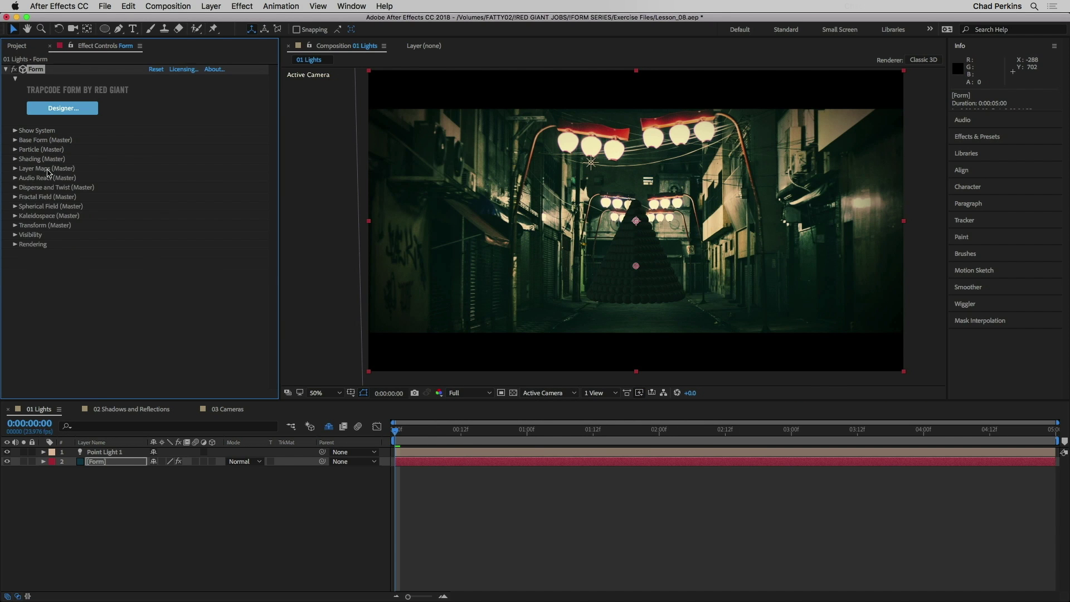
# - Turn on Shading for the Form layer and raise its Nominal Distance to 1420
pyautogui.click(123, 453)
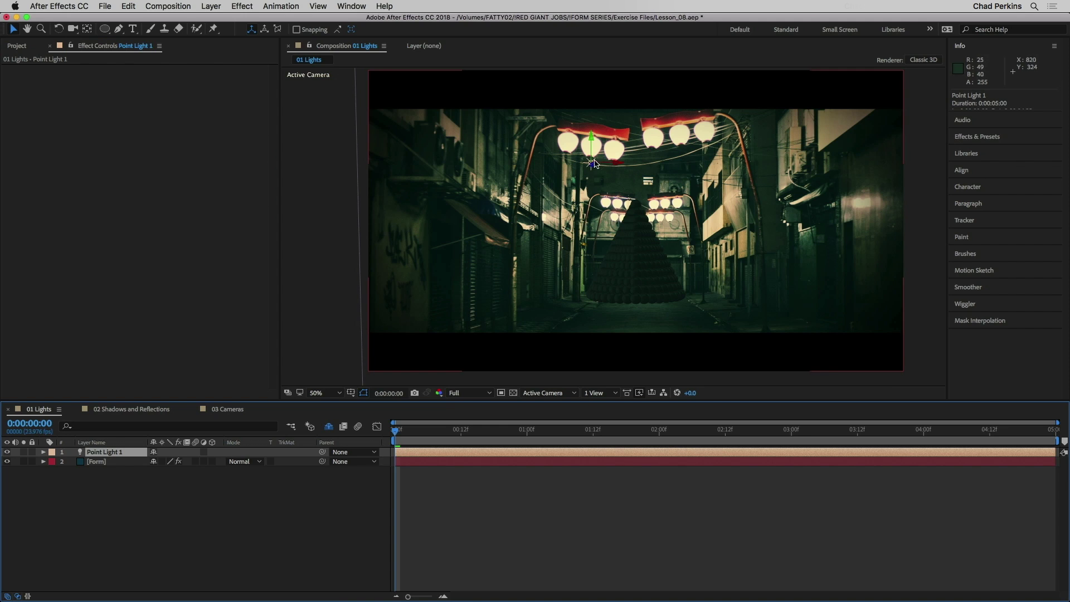
pyautogui.click(122, 462)
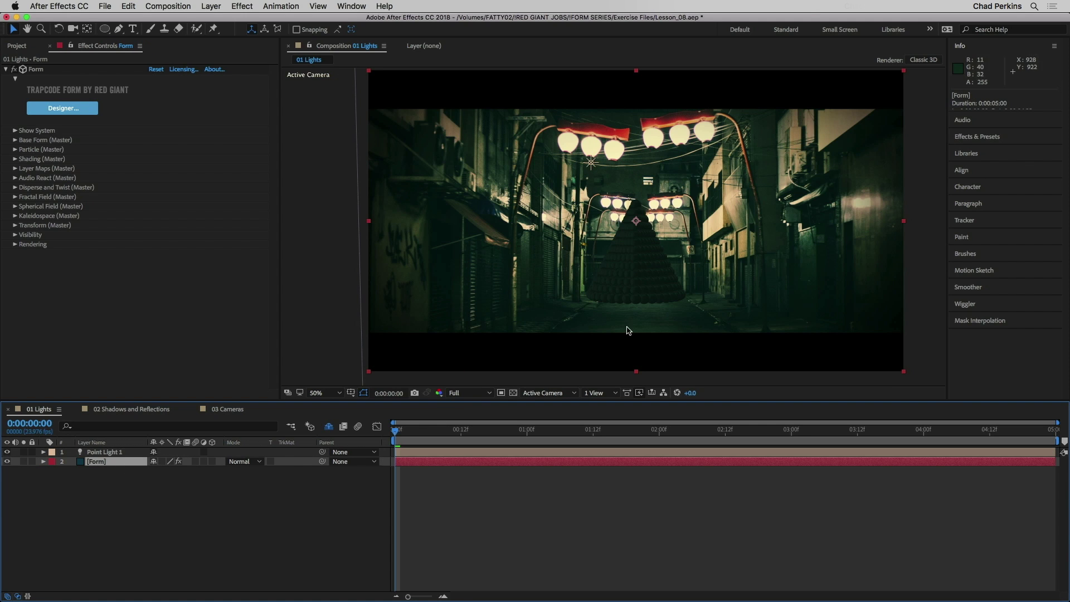
pyautogui.click(15, 160)
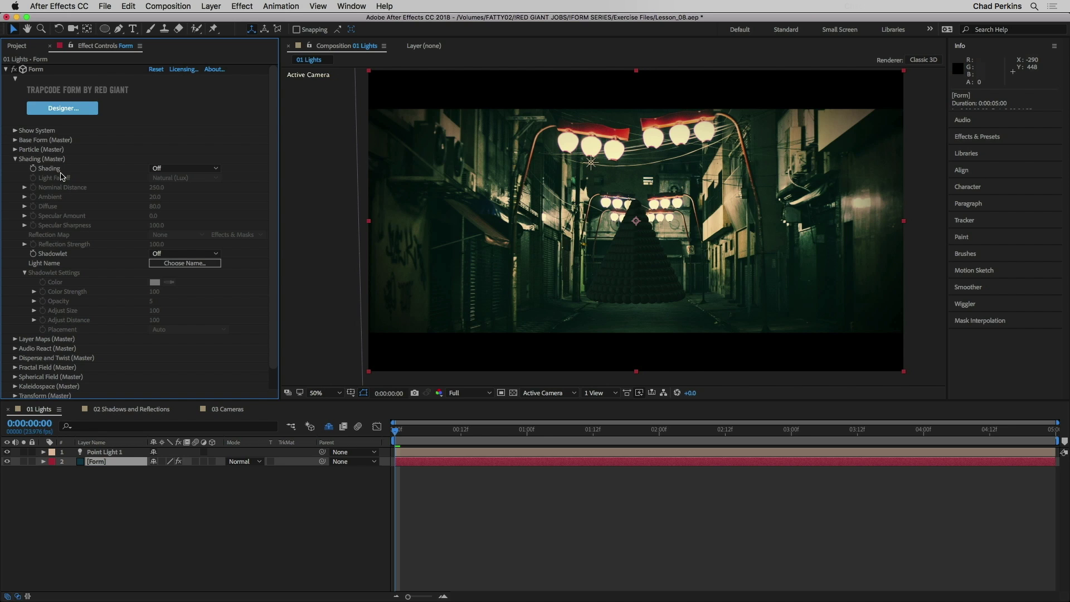
pyautogui.click(173, 169)
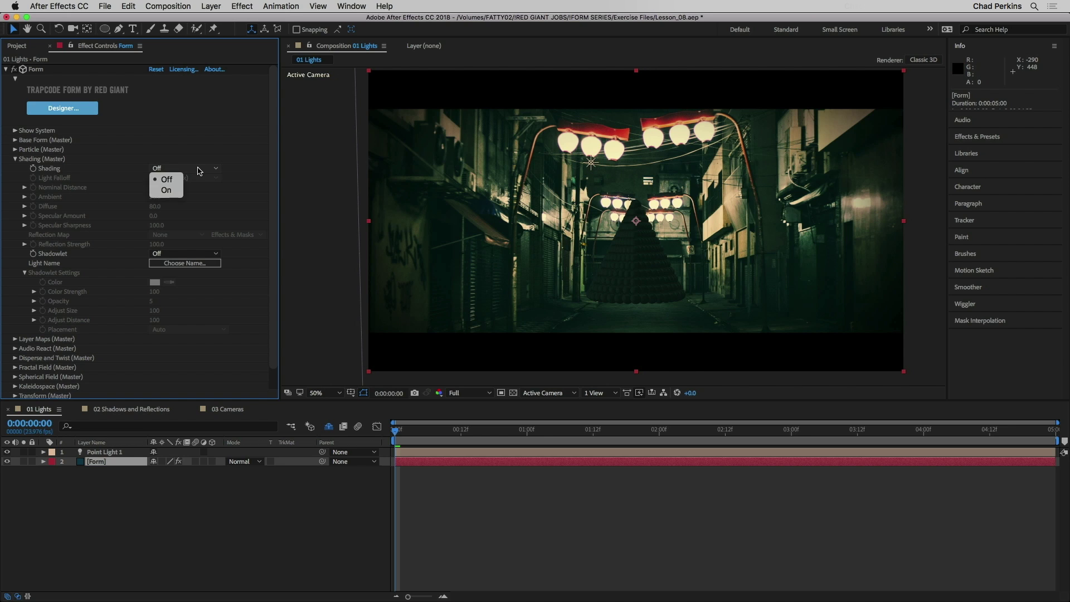
pyautogui.click(177, 190)
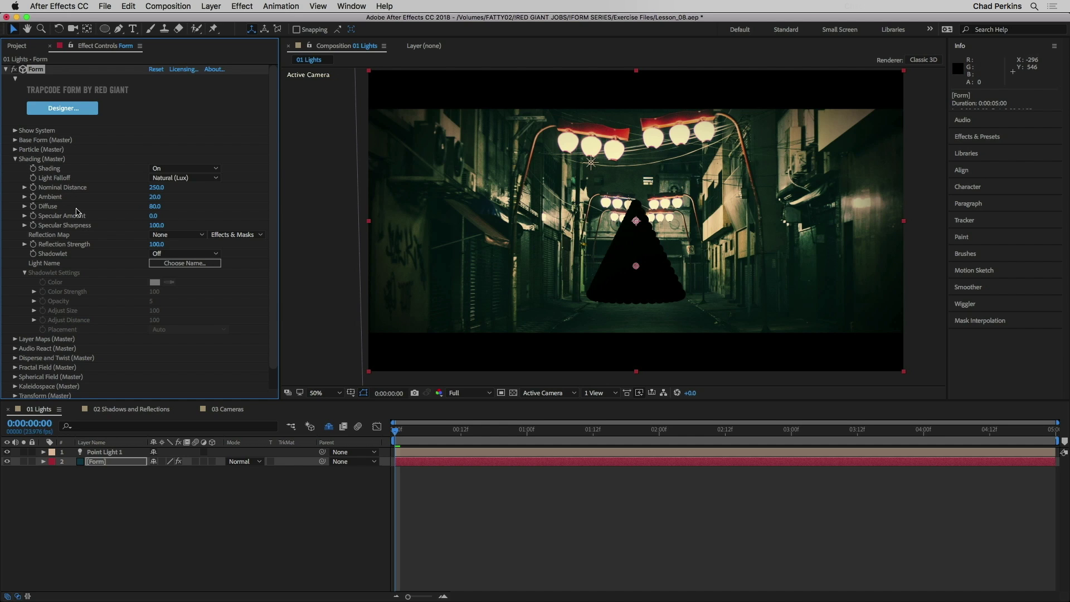
pyautogui.moveTo(157, 192); pyautogui.dragTo(223, 185)
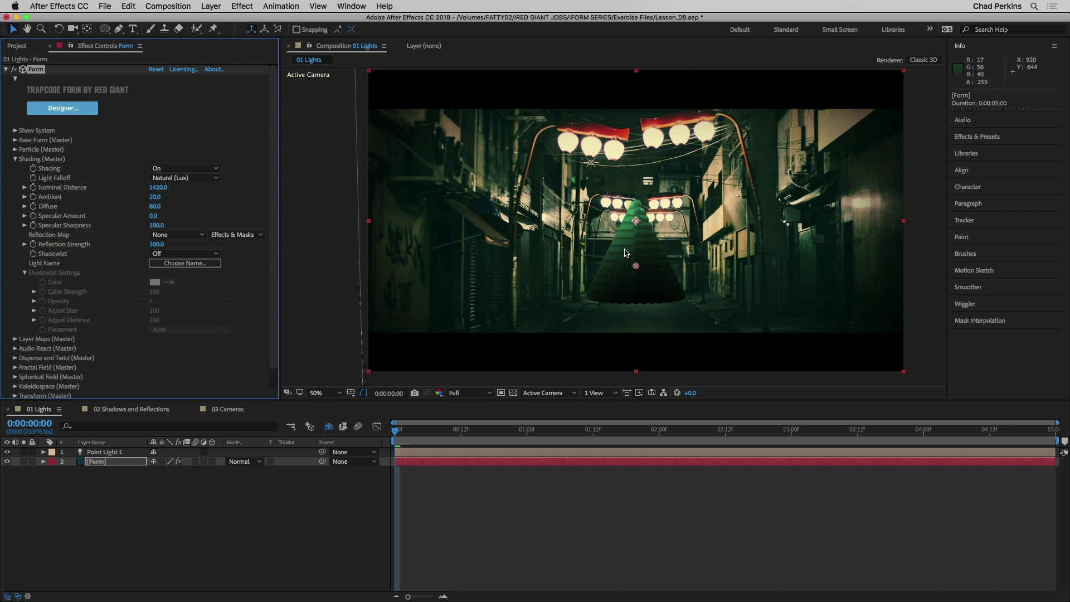
# - Examine the composition viewer's fast preview options and how the preview responds while scrubbing the Nominal Distance
pyautogui.click(640, 393)
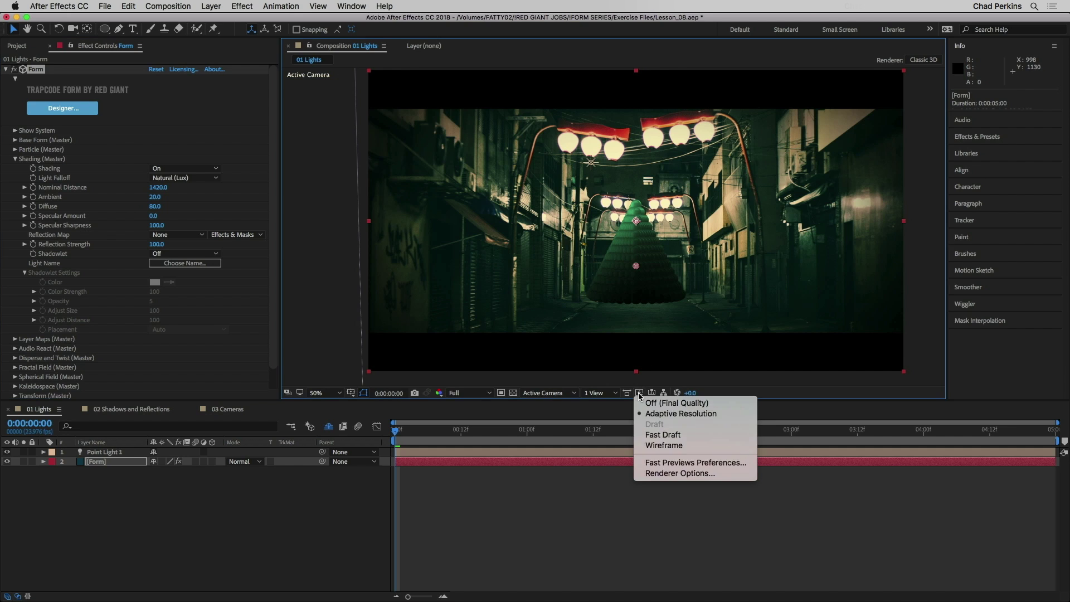
pyautogui.click(656, 415)
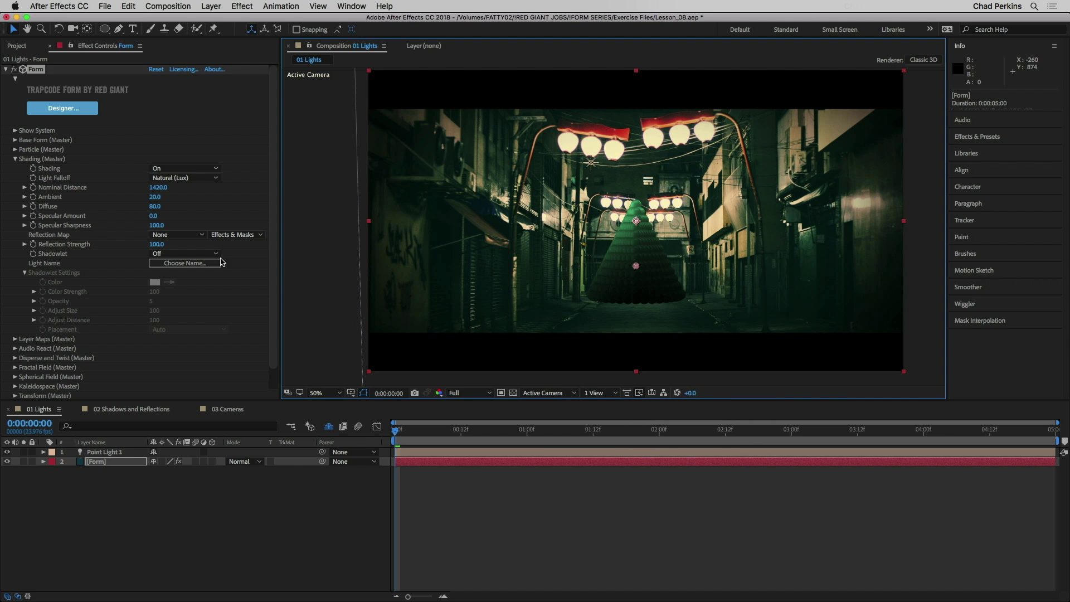
pyautogui.click(152, 188)
pyautogui.moveTo(152, 187)
pyautogui.mouseDown()
pyautogui.moveTo(143, 189)
pyautogui.moveTo(164, 189)
pyautogui.mouseUp()
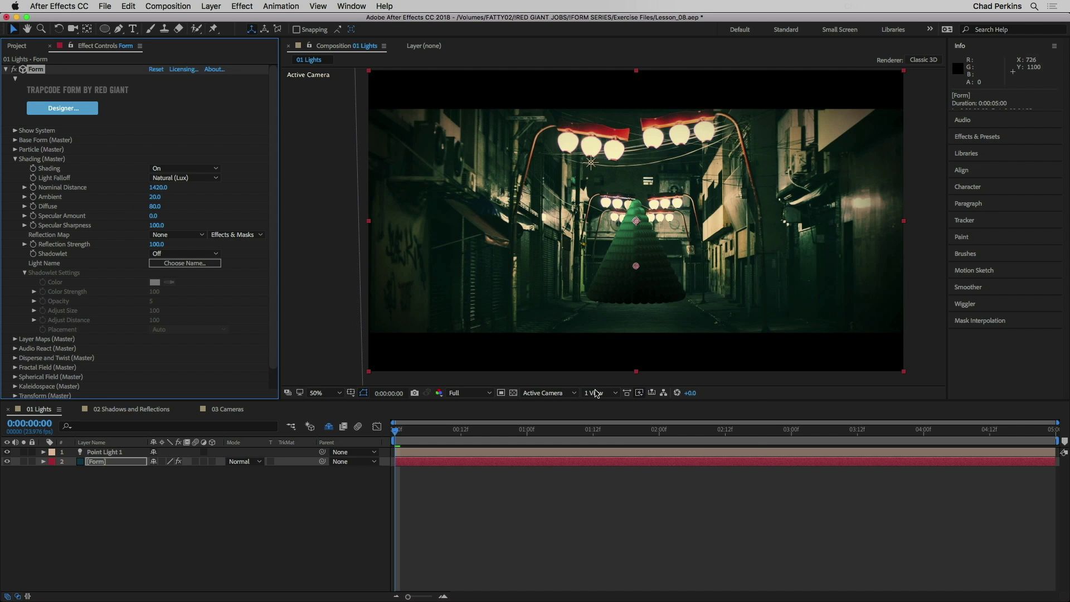
pyautogui.click(640, 392)
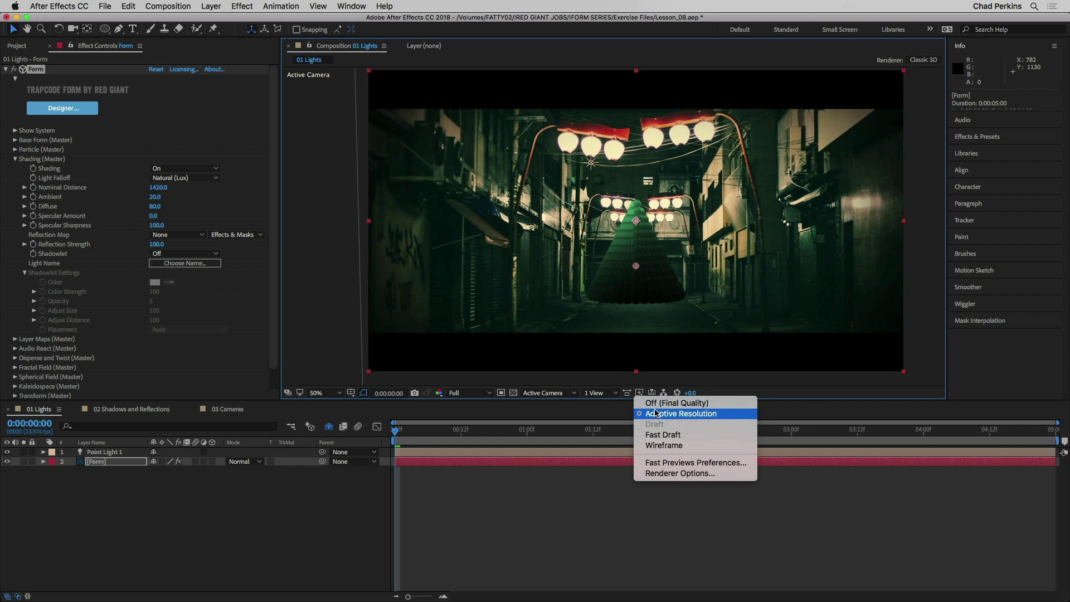
pyautogui.click(623, 413)
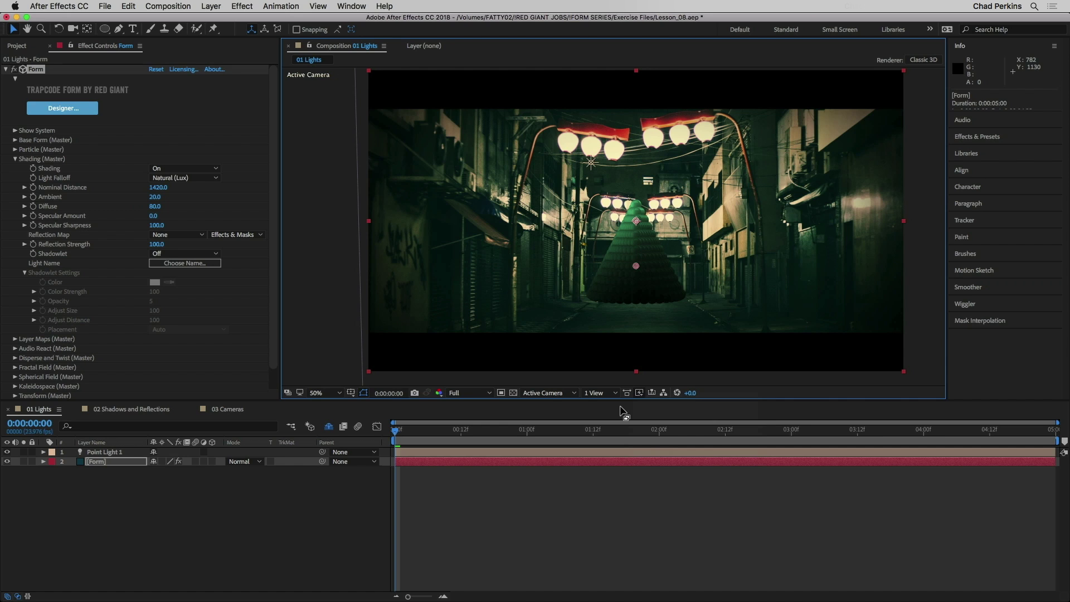
pyautogui.click(640, 393)
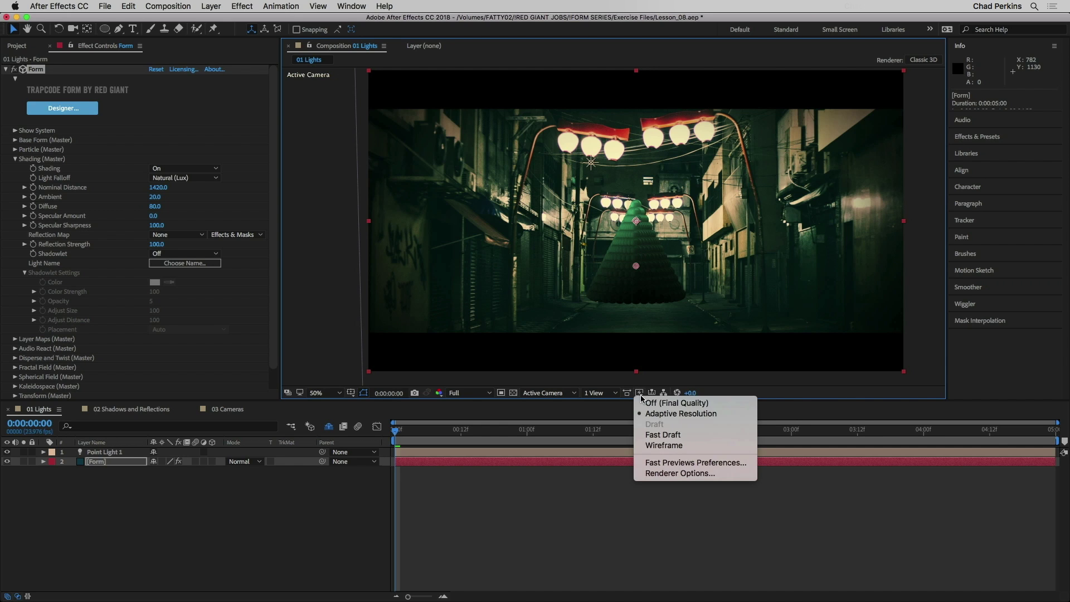
pyautogui.click(608, 407)
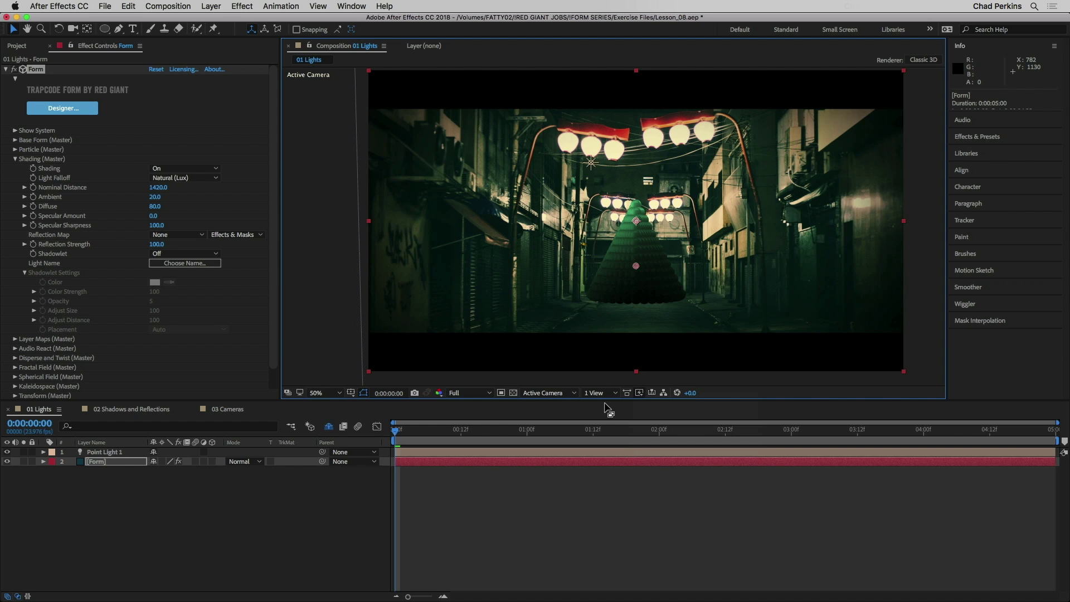
# - Duplicate Point Light 1 and move the copy horizontally to about X 1243, beneath the other string of lanterns
pyautogui.click(117, 455)
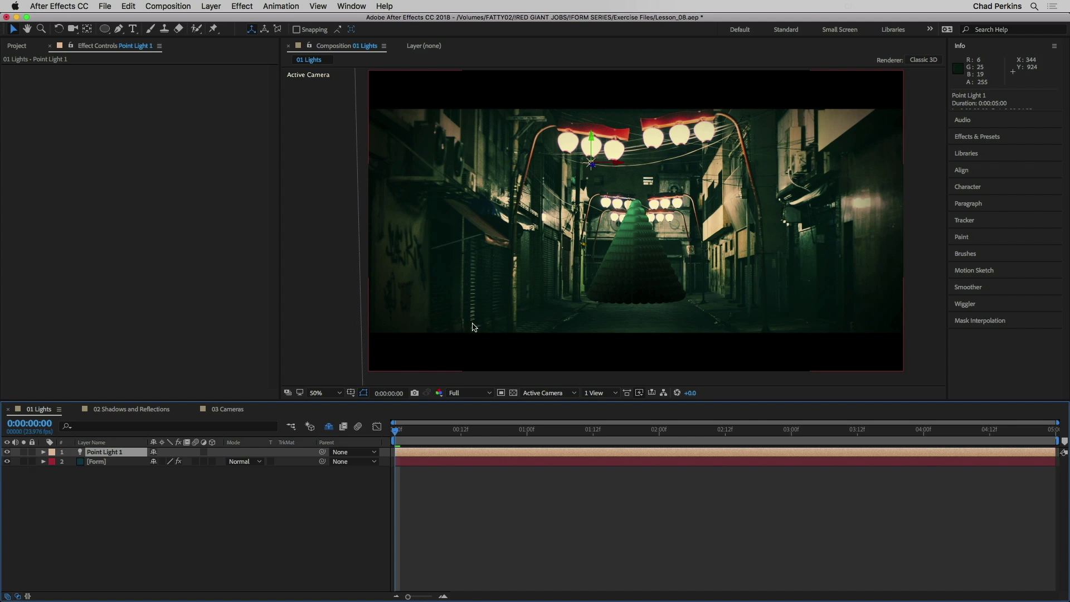
pyautogui.press('super+d')
pyautogui.moveTo(608, 162); pyautogui.dragTo(666, 171)
pyautogui.moveTo(689, 167); pyautogui.dragTo(753, 166)
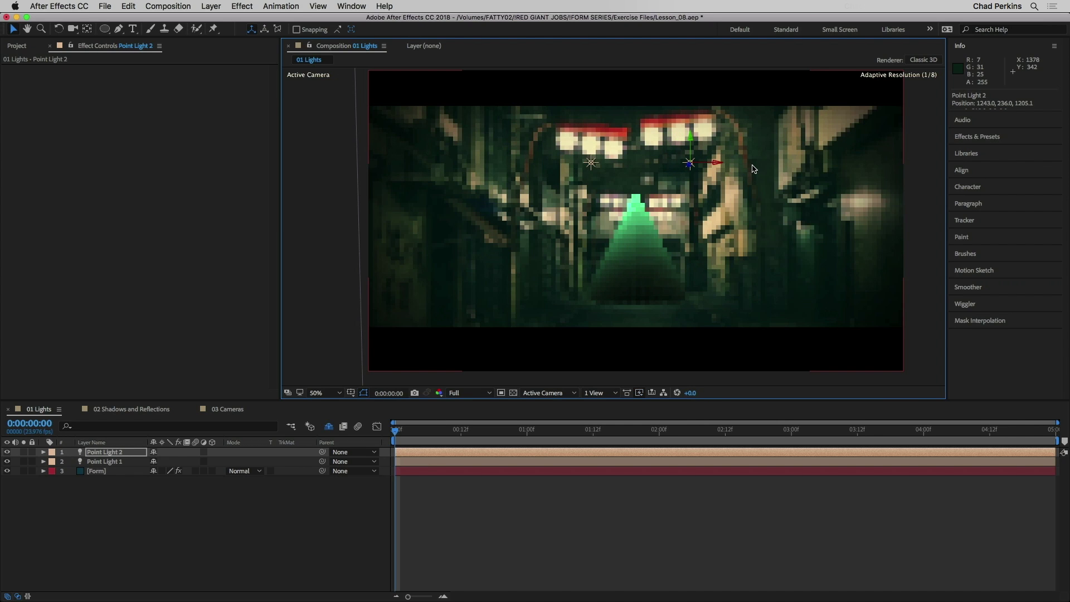
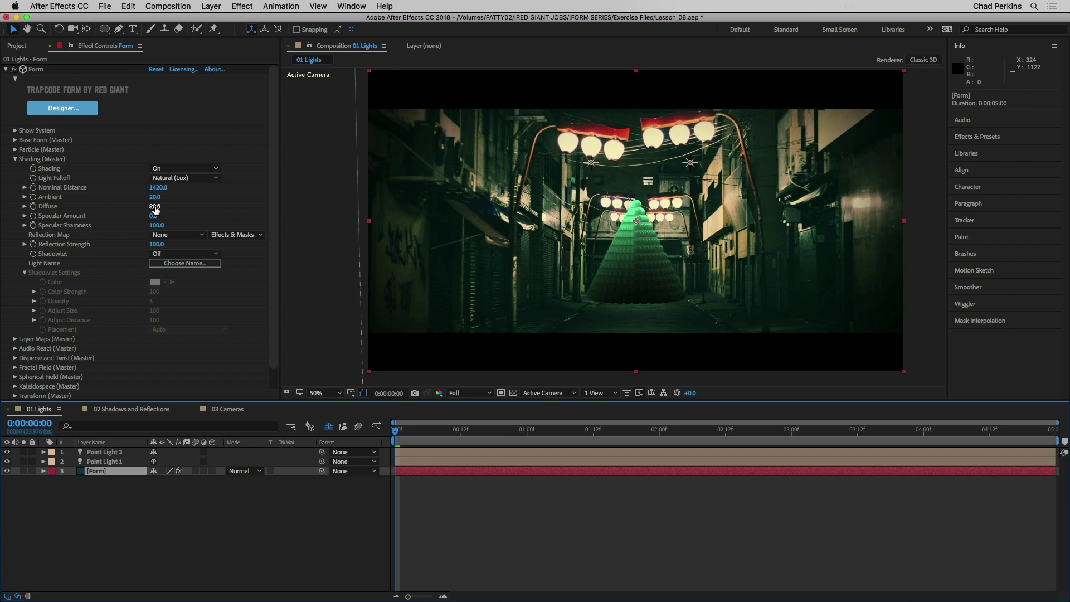
# - Try Diffuse values of 122 and 42 in the Form layer's shading, and settle on 82
pyautogui.moveTo(155, 207); pyautogui.dragTo(180, 207)
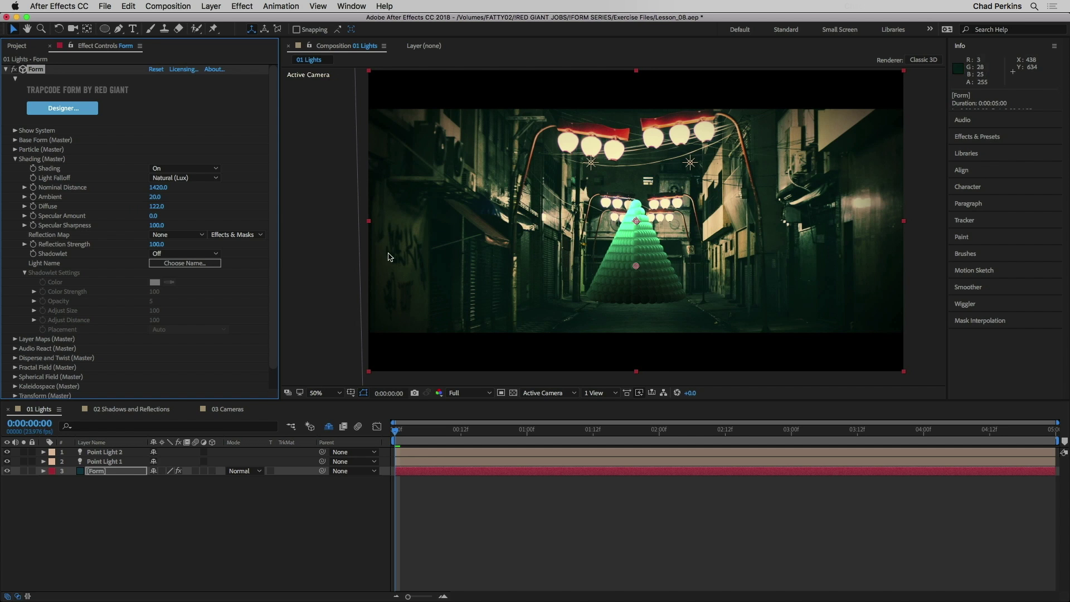
pyautogui.moveTo(141, 206); pyautogui.dragTo(110, 207)
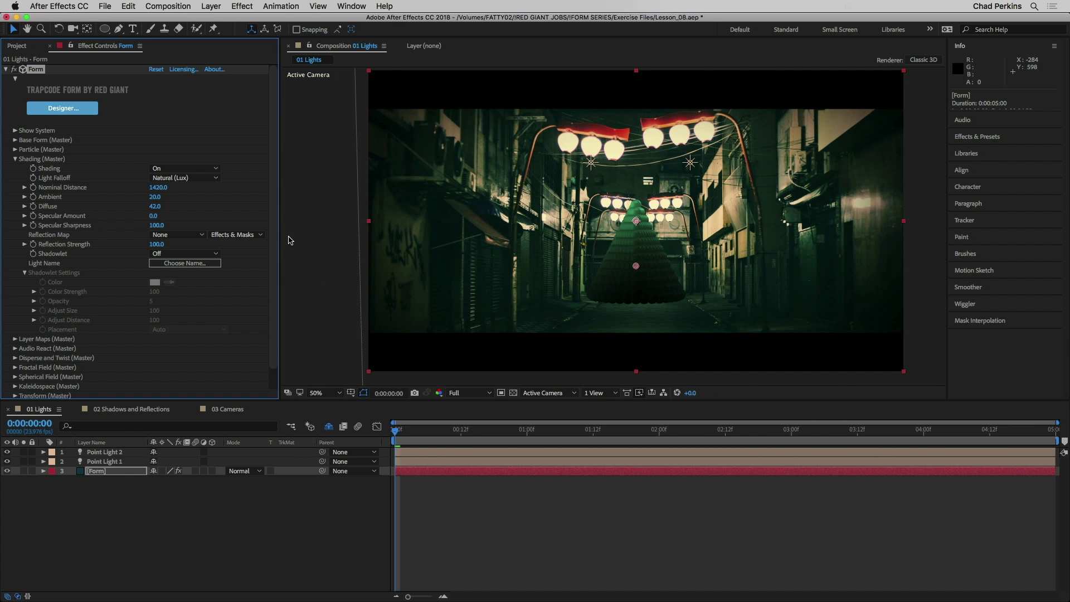
pyautogui.press('super+z')
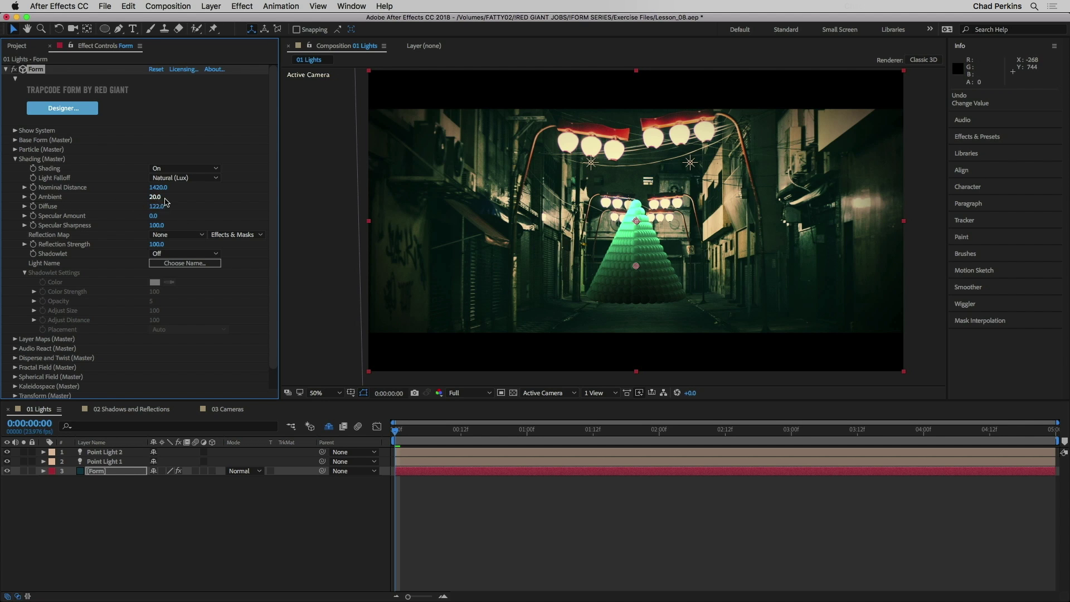
pyautogui.moveTo(157, 209); pyautogui.dragTo(137, 209)
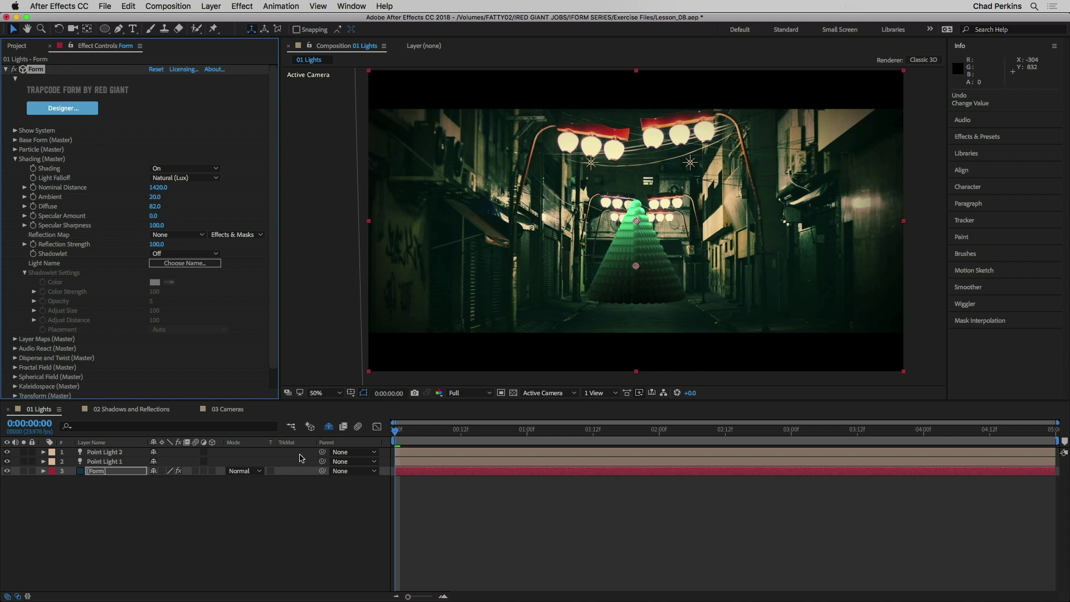
# - Add an ambient light with 100% intensity to the 01 Lights composition
pyautogui.rightClick(184, 519)
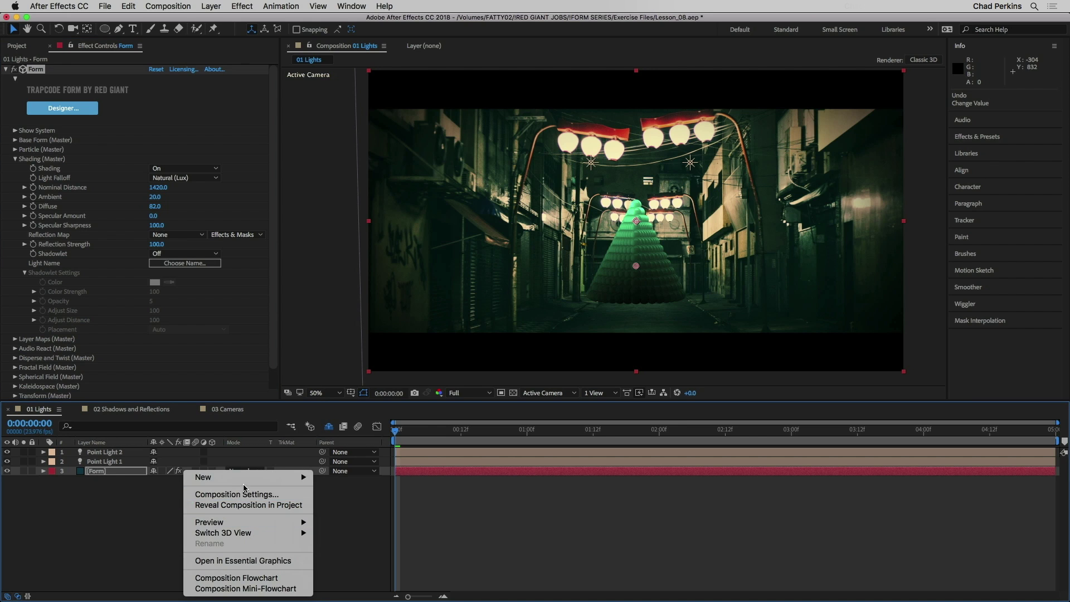
pyautogui.moveTo(248, 481)
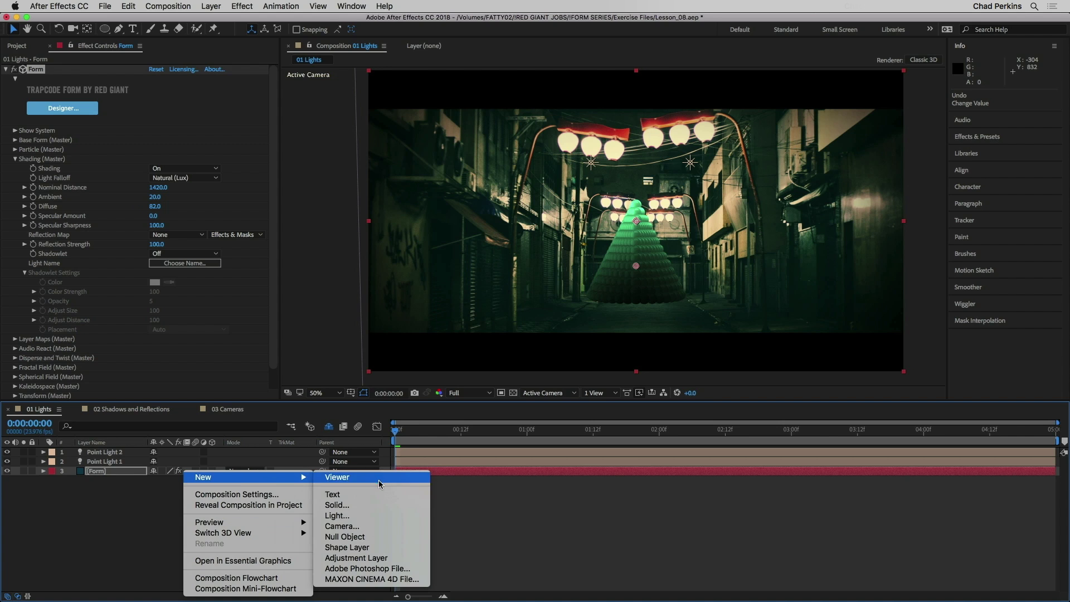
pyautogui.click(361, 515)
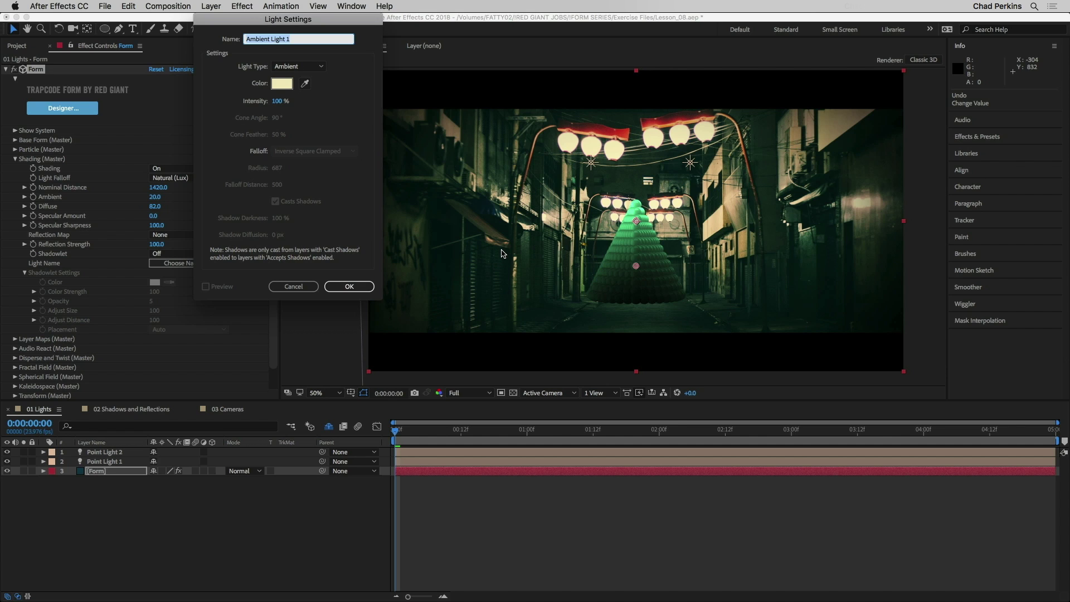
pyautogui.click(349, 287)
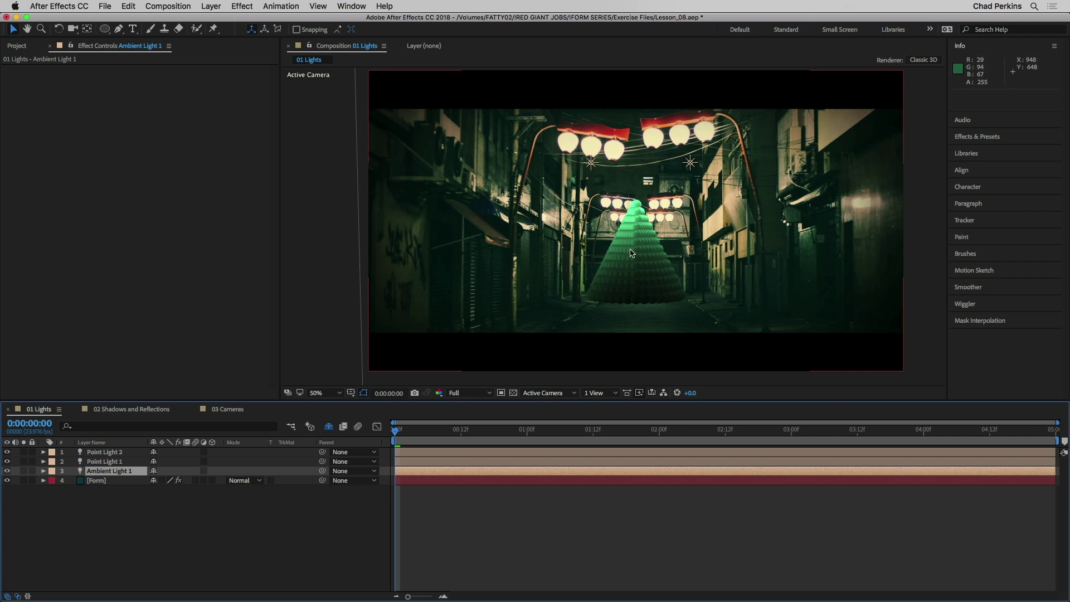
# - Raise the Form layer's Ambient shading to 108 and reduce its Nominal Distance to 1140
pyautogui.click(99, 481)
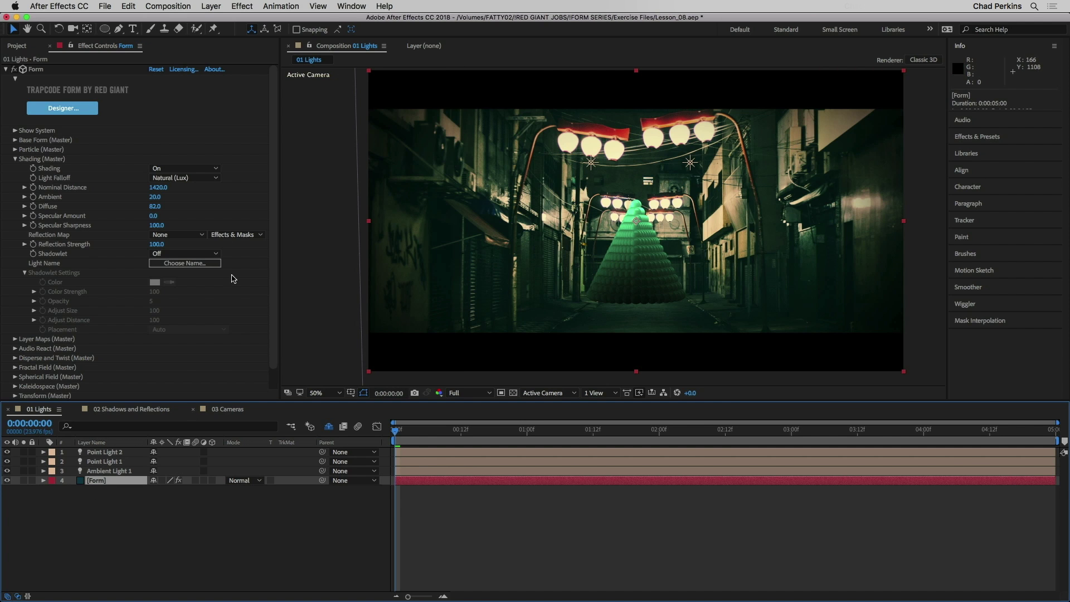
pyautogui.moveTo(166, 197); pyautogui.dragTo(204, 195)
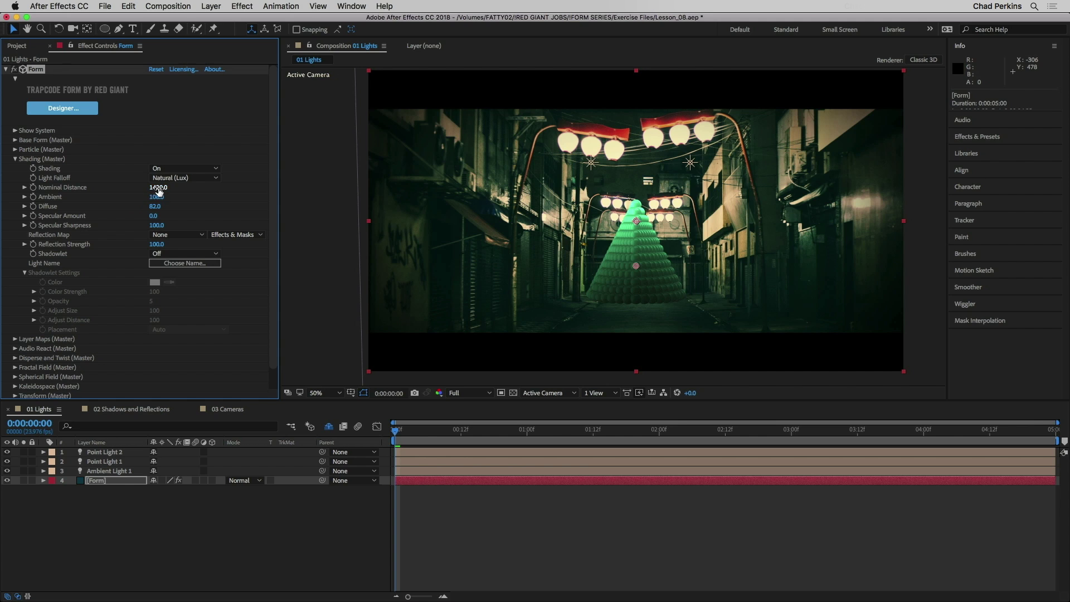
pyautogui.moveTo(154, 188); pyautogui.dragTo(141, 189)
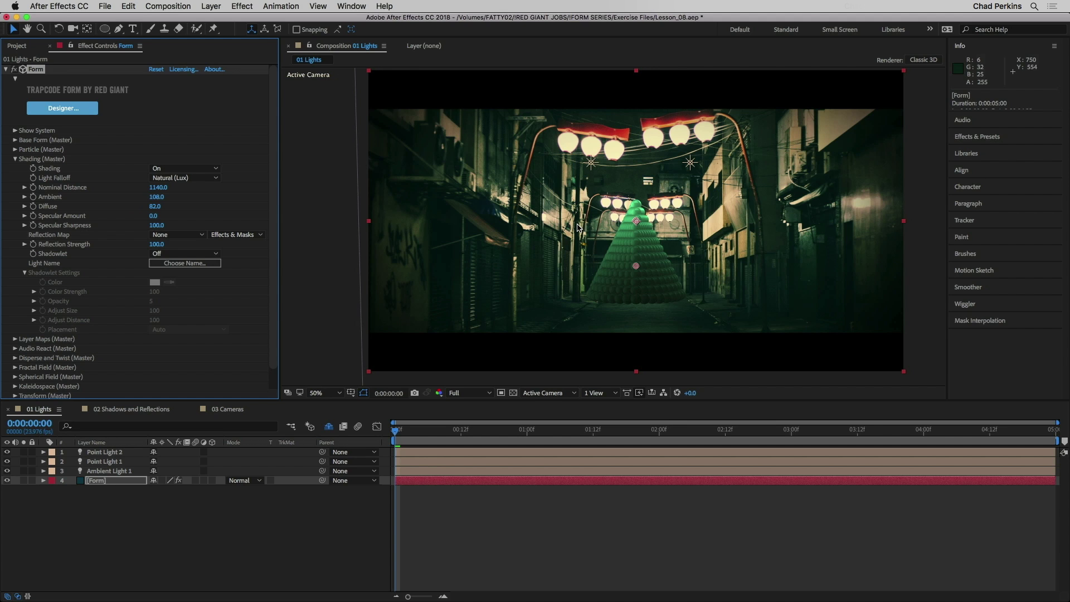
# - In the 02 Shadows and Reflections composition, review the Form layer's Base Form and Particle settings and turn on Shadowlet
pyautogui.click(128, 409)
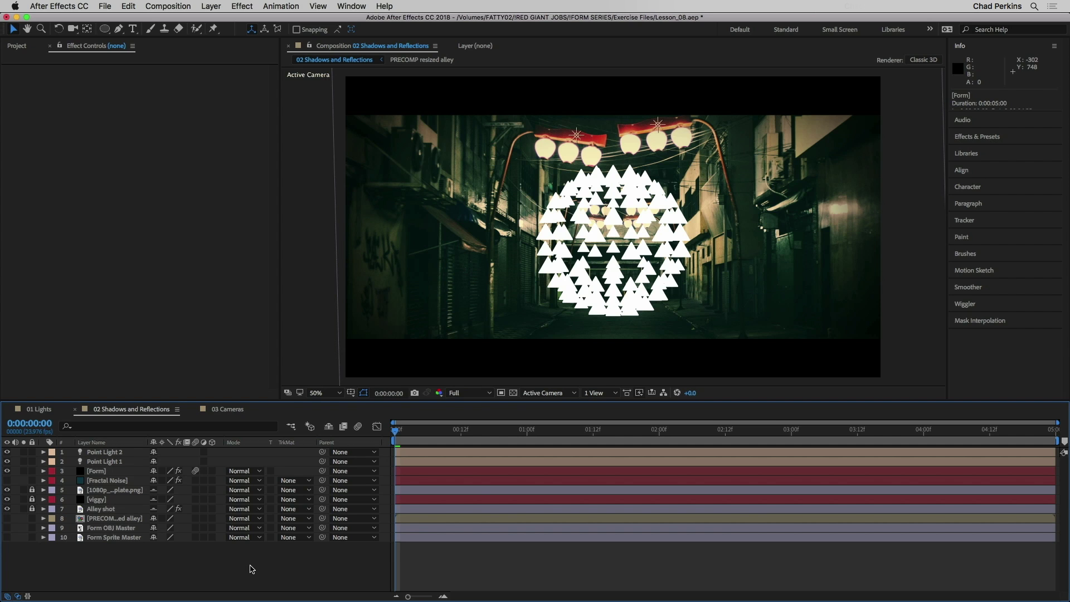
pyautogui.click(96, 472)
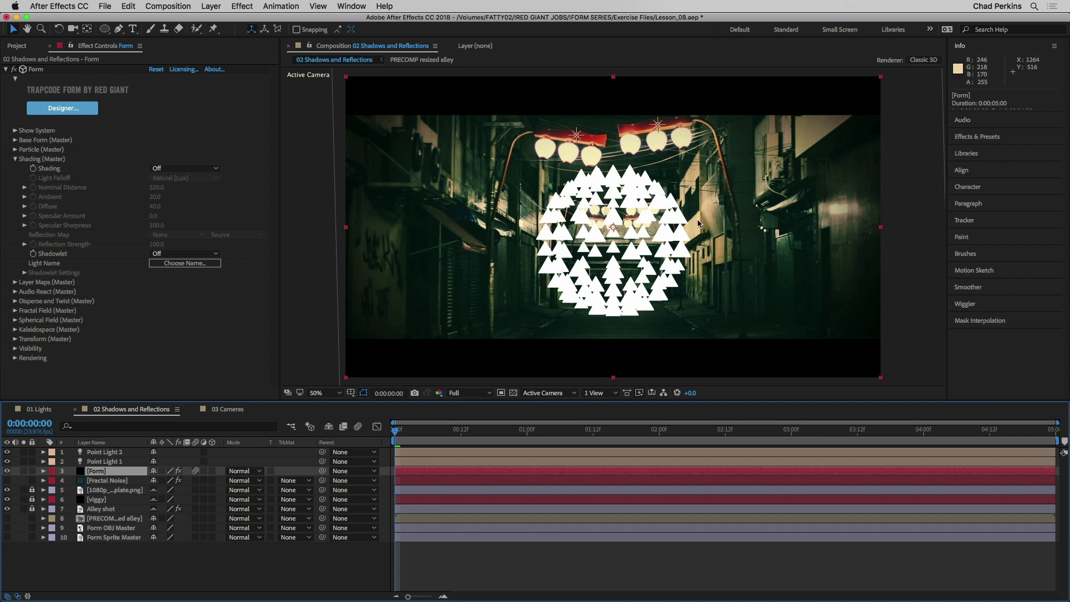
pyautogui.click(15, 141)
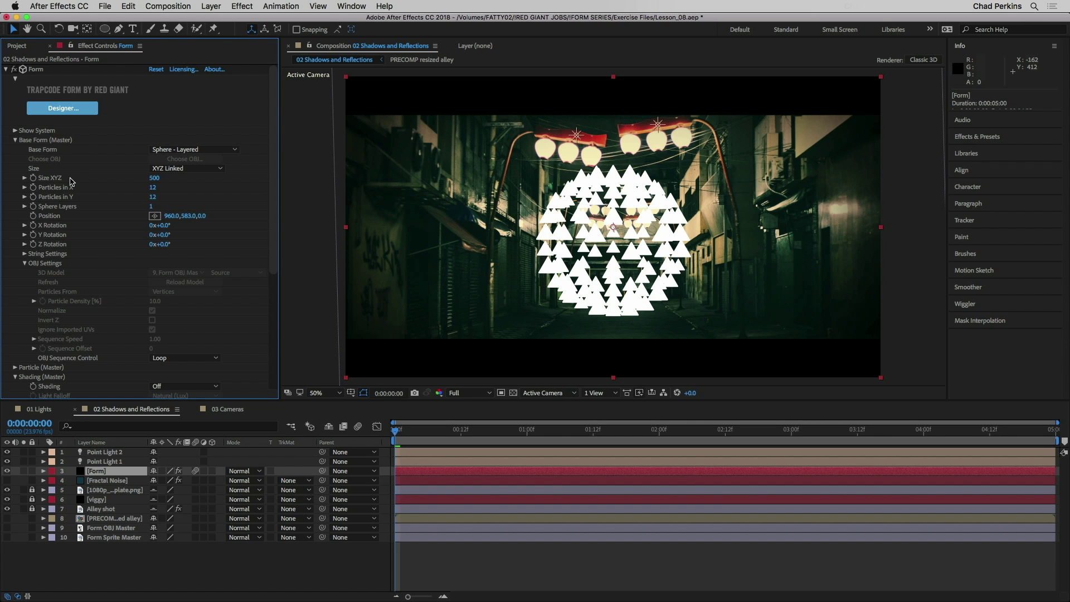
pyautogui.click(14, 141)
pyautogui.click(14, 150)
pyautogui.scroll(-2, 14, 156)
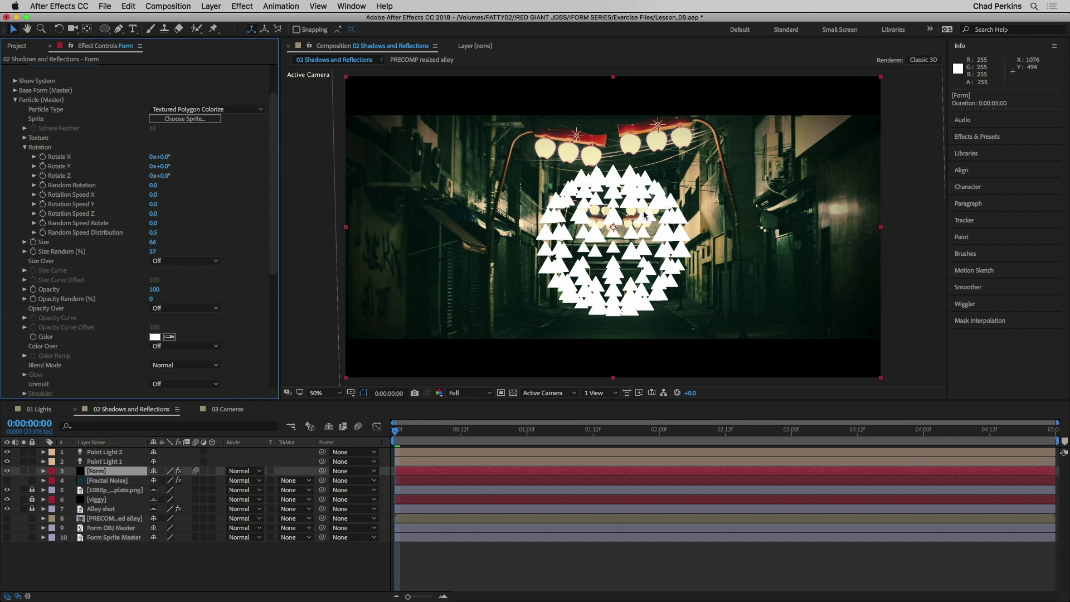
pyautogui.click(15, 101)
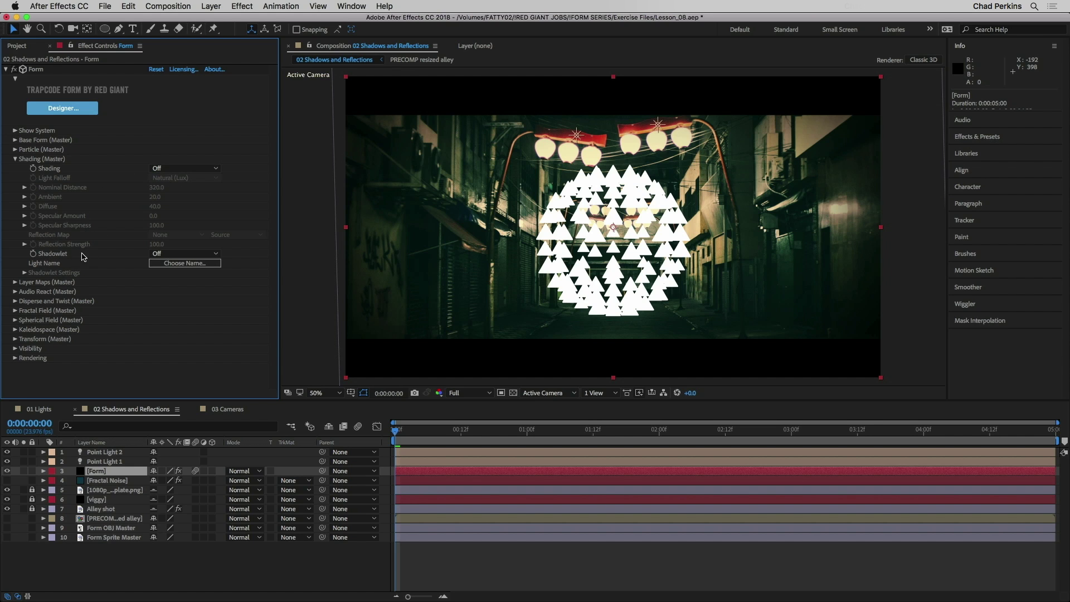
pyautogui.click(167, 254)
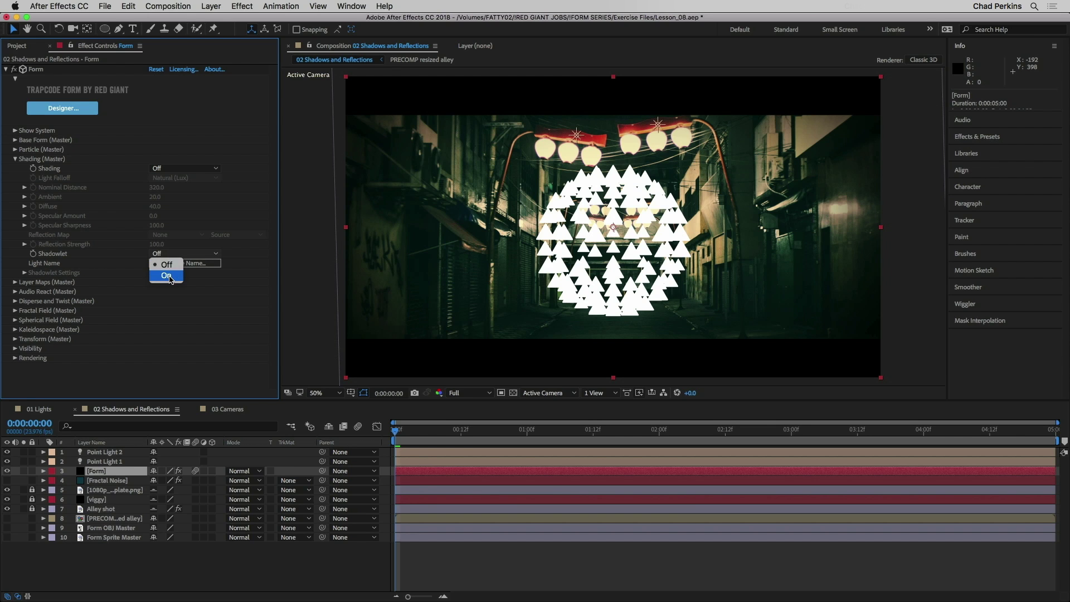
pyautogui.click(167, 276)
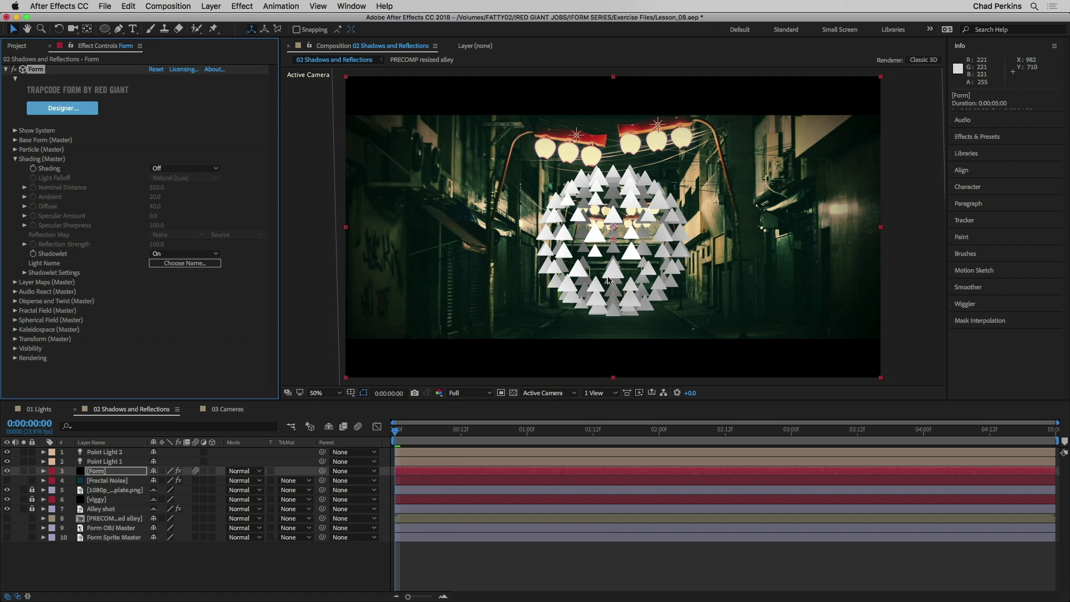
# - Check which lanterns the two point lights sit at, and rename Point Light 1 as Shadow
pyautogui.click(112, 461)
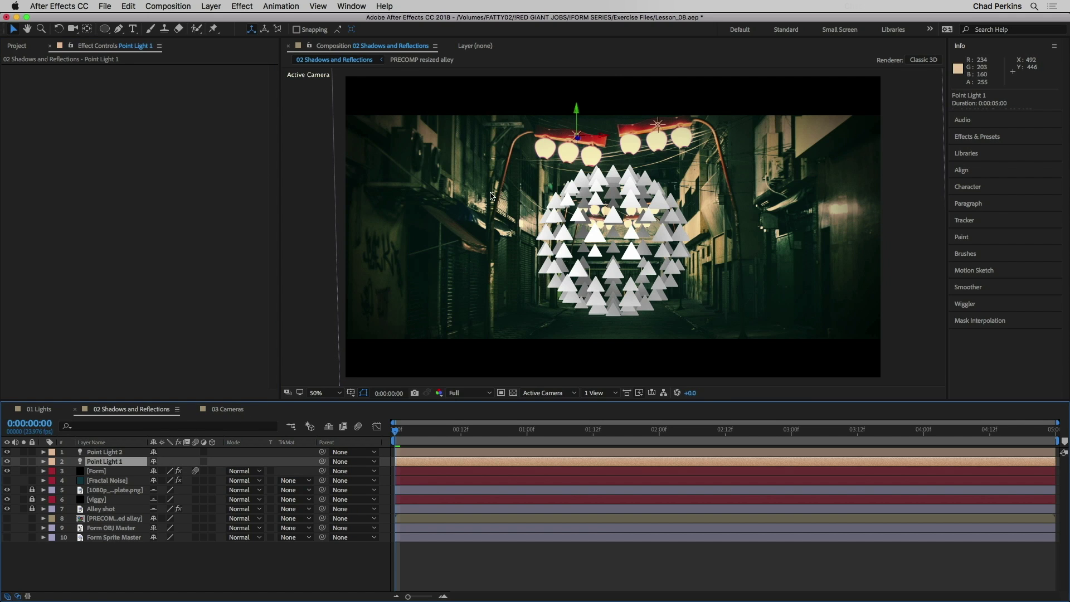
pyautogui.click(112, 452)
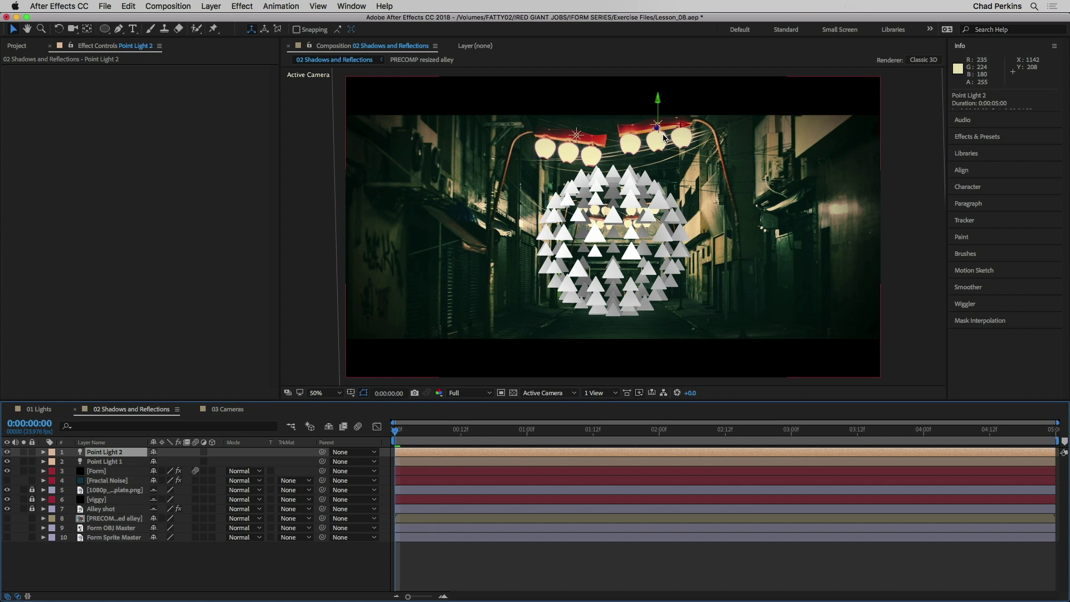
pyautogui.click(122, 463)
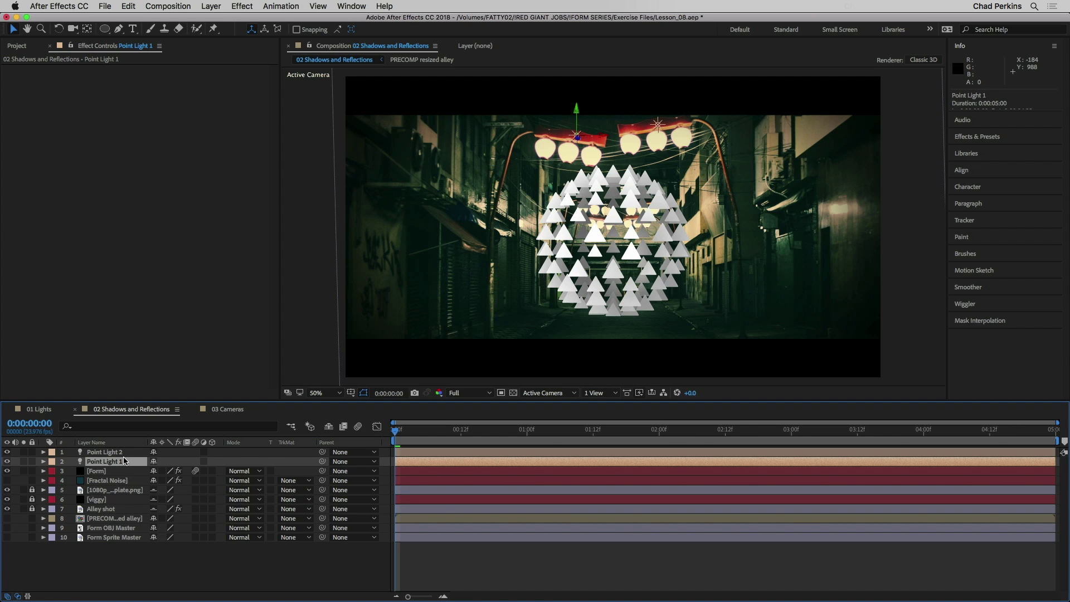
pyautogui.press('Return')
pyautogui.write('Shadow')
pyautogui.press('Return')
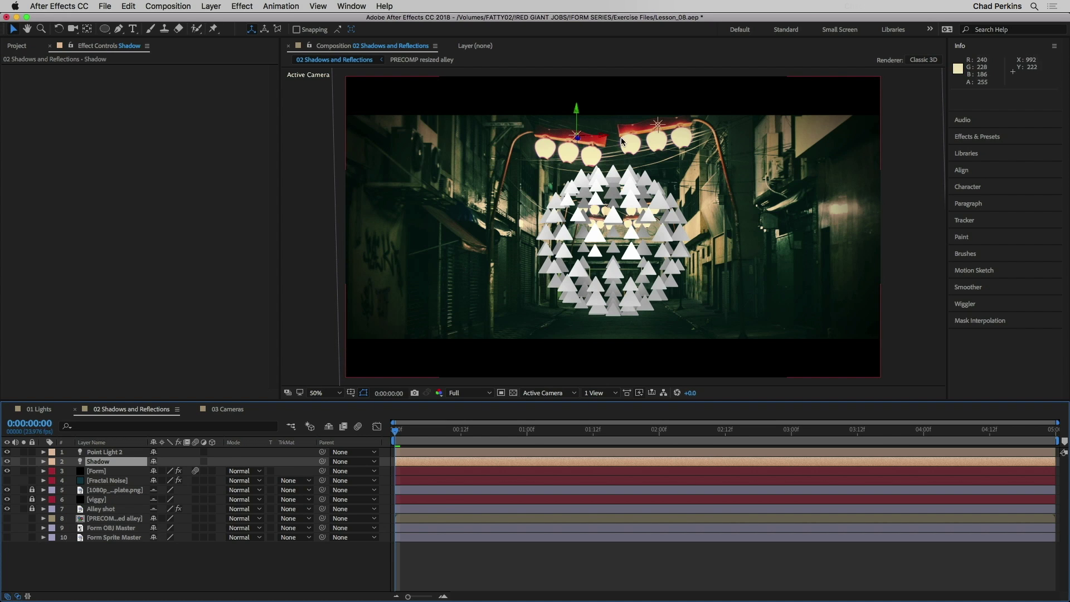
# - Try moving the Shadow light to about X 542, Y 702, beside the sphere of trees, and undo both moves
pyautogui.click(97, 472)
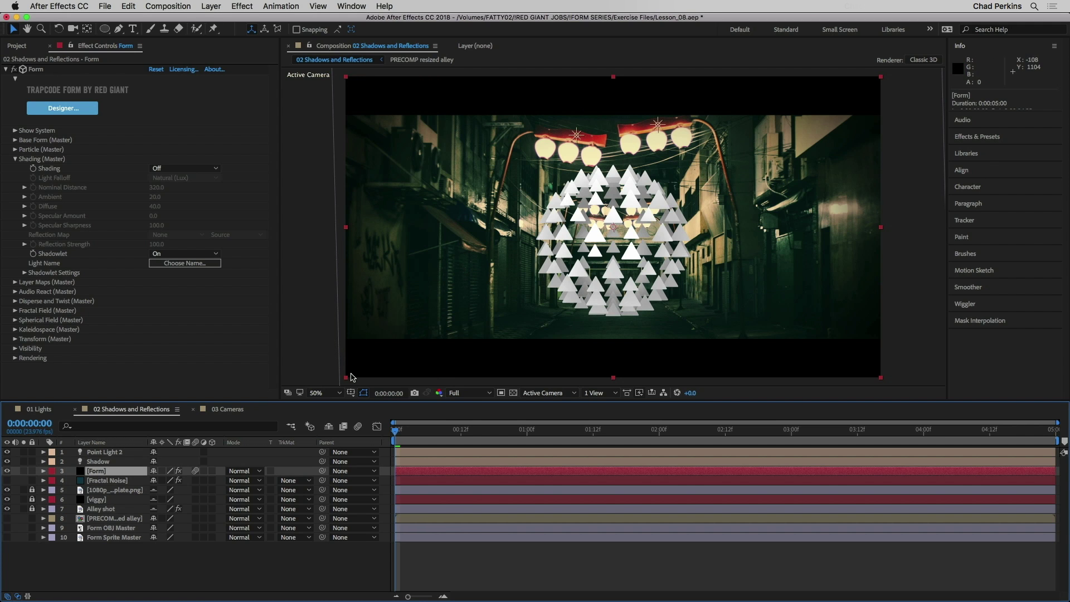
pyautogui.click(108, 462)
pyautogui.moveTo(596, 139); pyautogui.dragTo(477, 251)
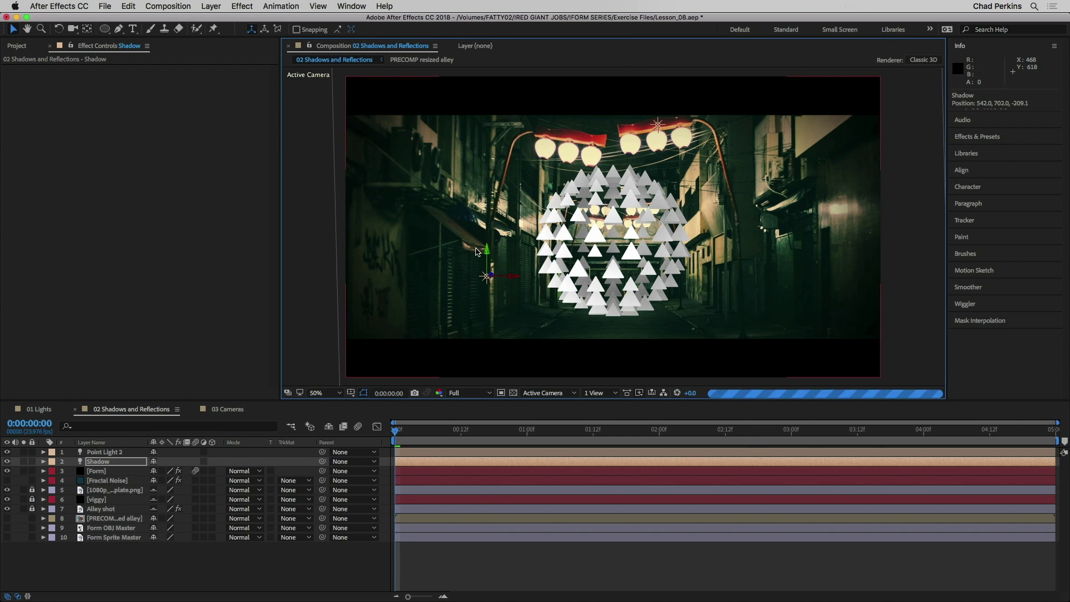
pyautogui.press('super+z')
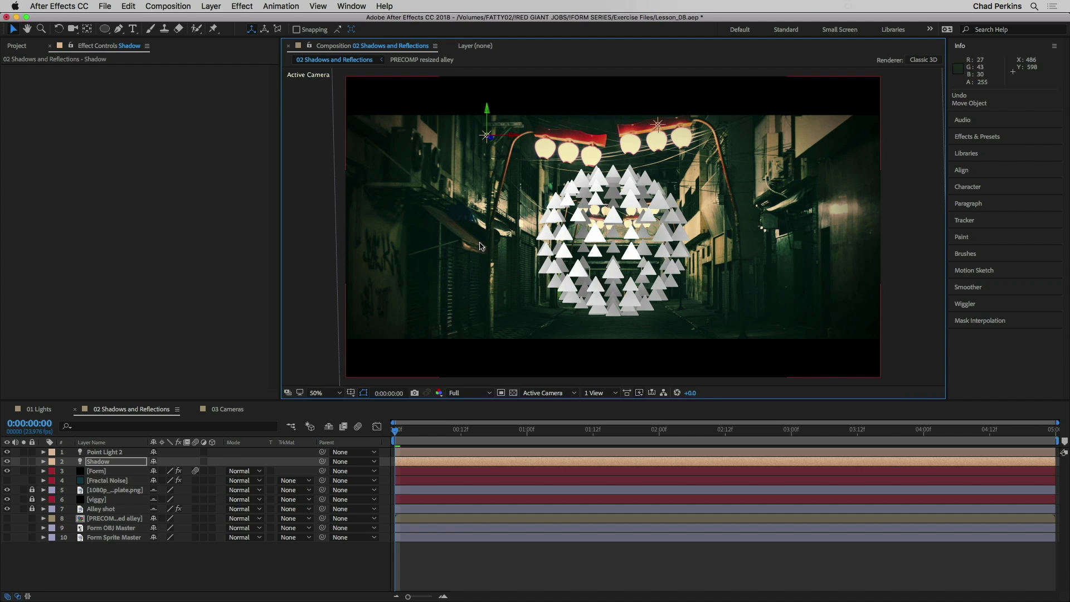
pyautogui.press('super+z')
# - Try moving Point Light 2 horizontally to about X 1522, and return it to about X 1118 at the lanterns
pyautogui.click(658, 123)
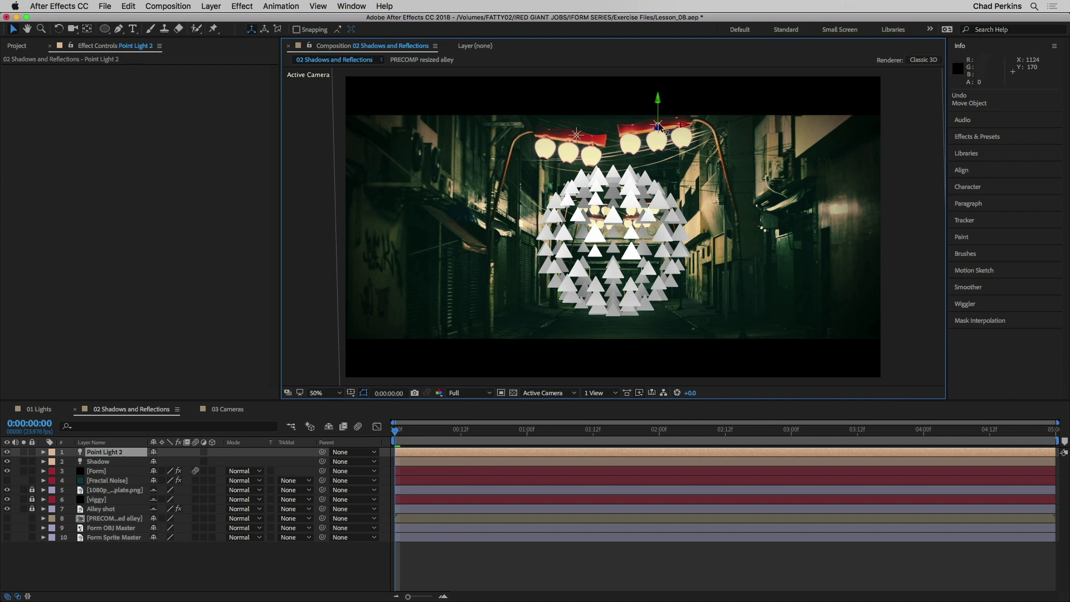
pyautogui.moveTo(673, 124); pyautogui.dragTo(748, 125)
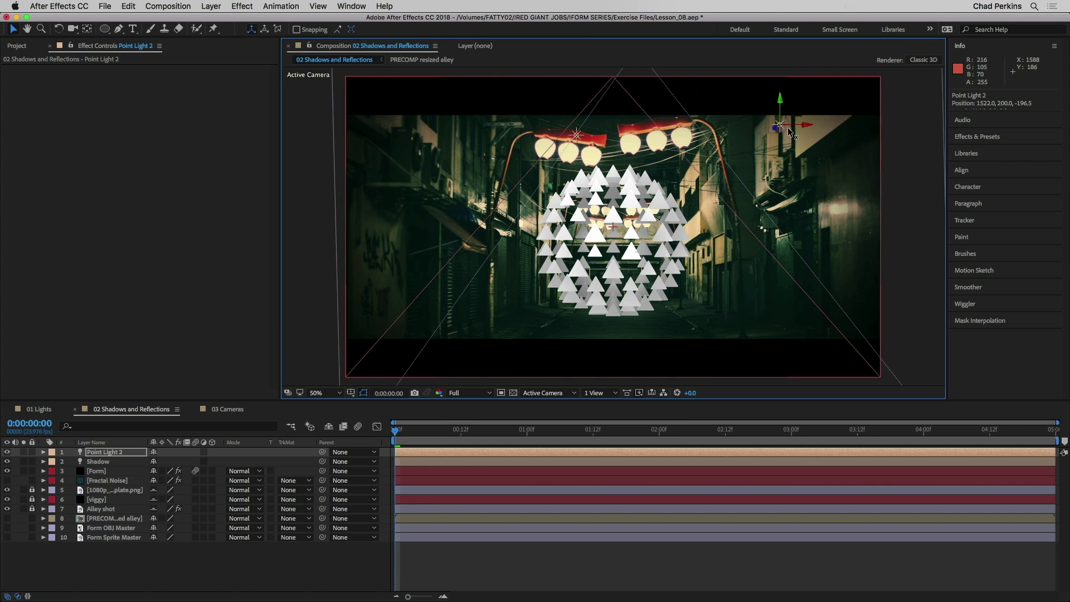
pyautogui.moveTo(666, 128); pyautogui.dragTo(616, 139)
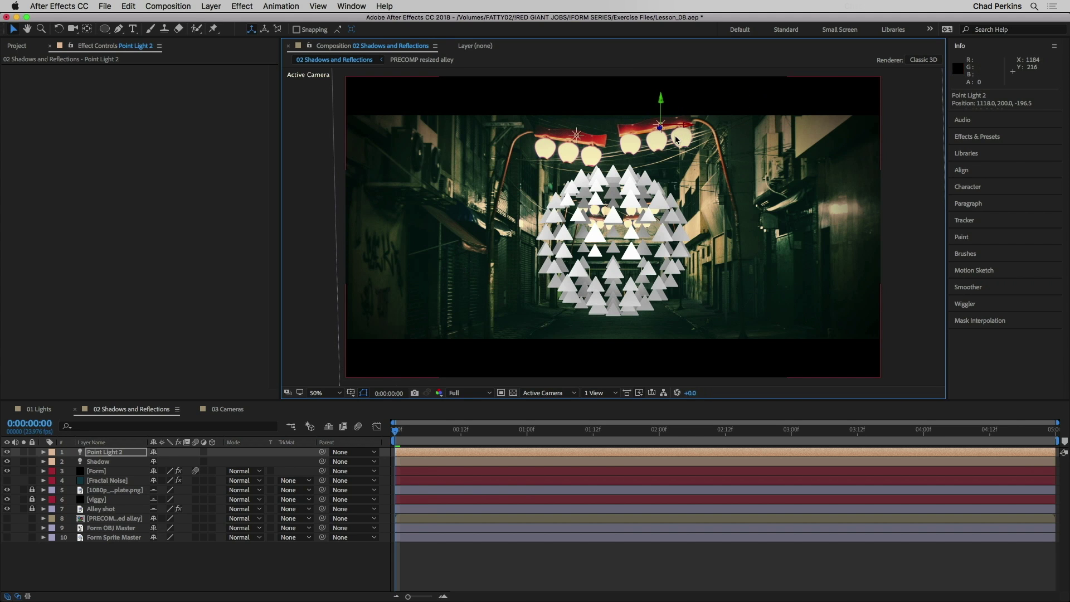
# - Examine the Form layer's Shadowlet Settings, including the light name and the Placement options
pyautogui.click(116, 473)
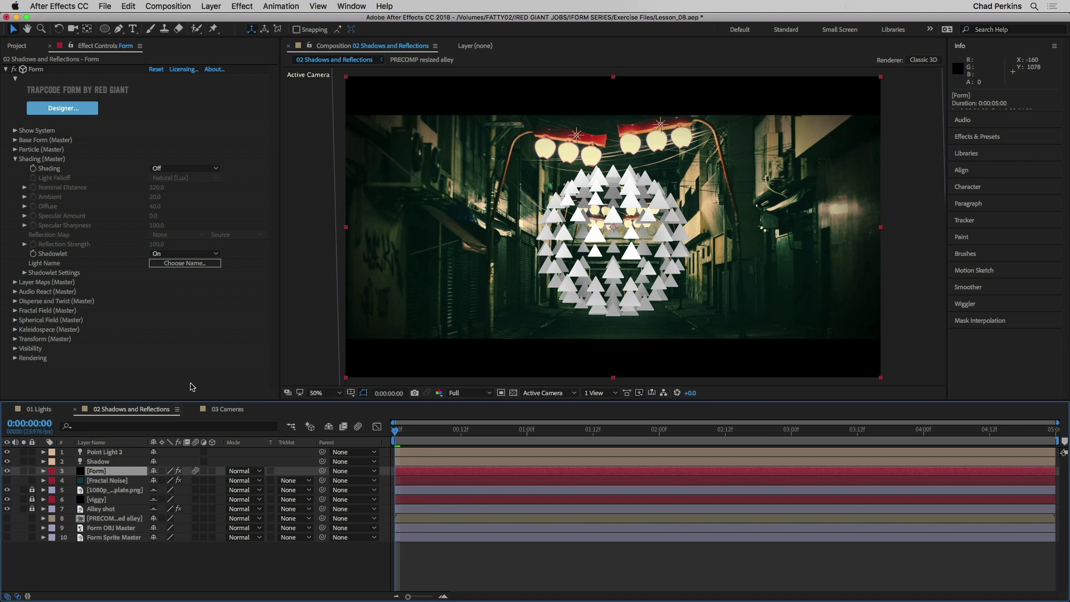
pyautogui.click(23, 273)
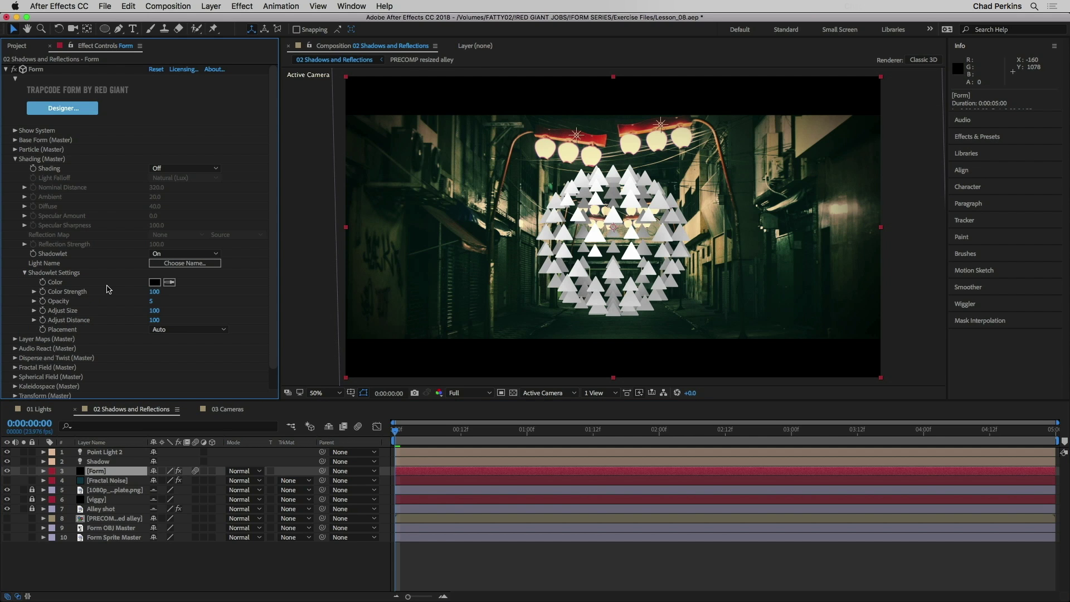
pyautogui.click(186, 264)
pyautogui.click(189, 329)
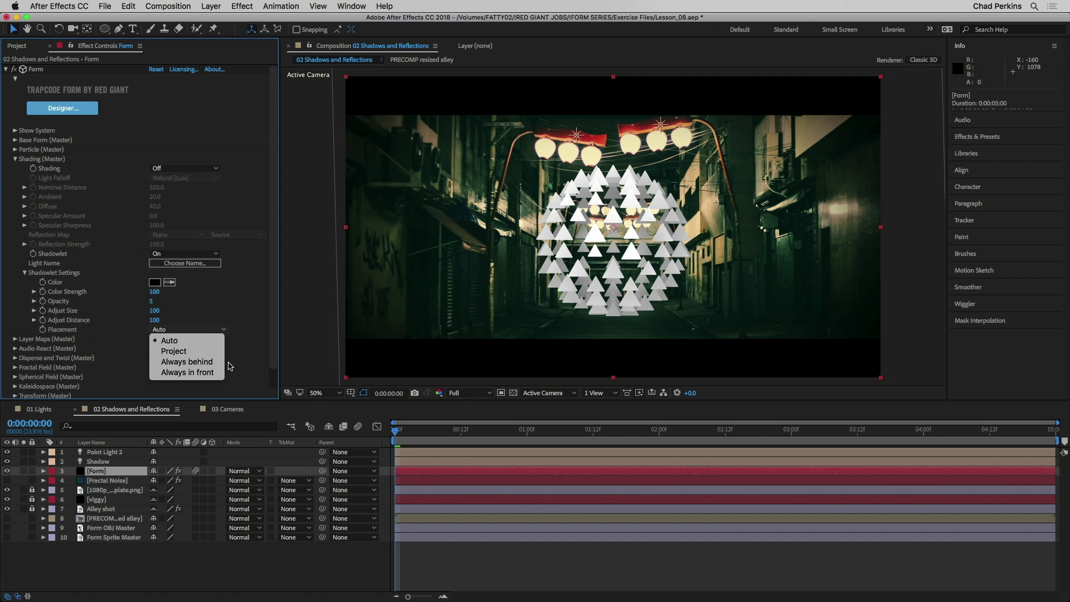
pyautogui.click(93, 311)
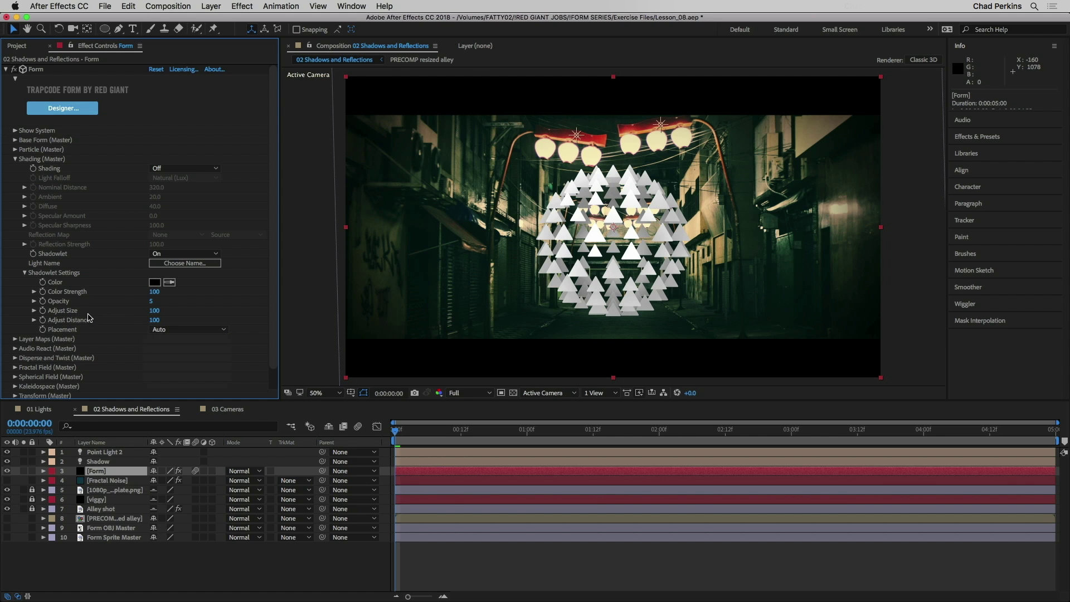
# - Try a Shadowlet opacity of 10 on the Form layer, undo it, and try adjusting the Color Strength
pyautogui.moveTo(151, 301); pyautogui.dragTo(180, 302)
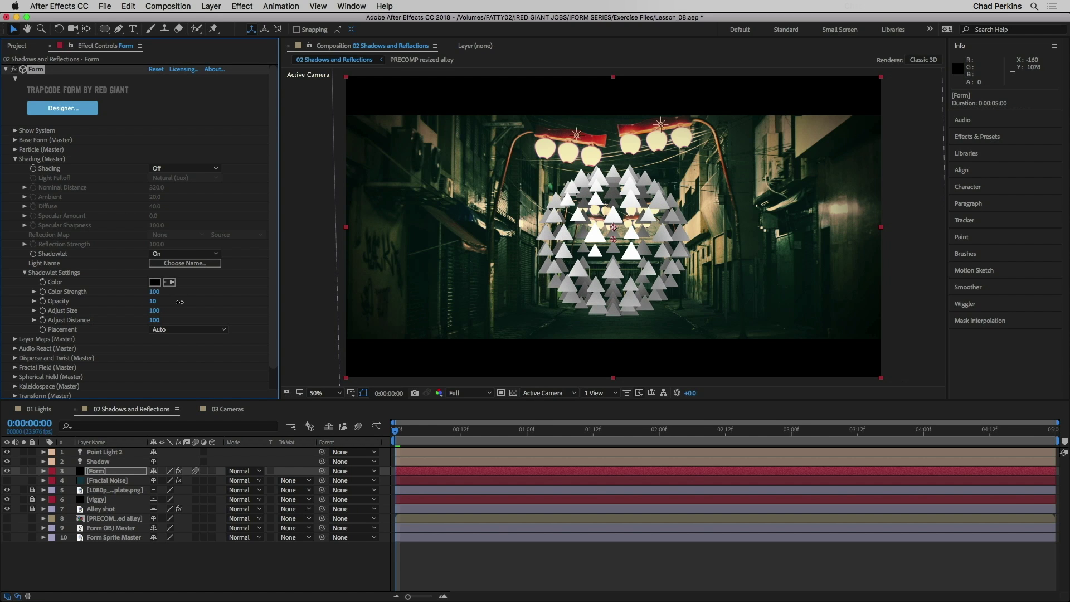
pyautogui.hotkey('ctrl', 'z')
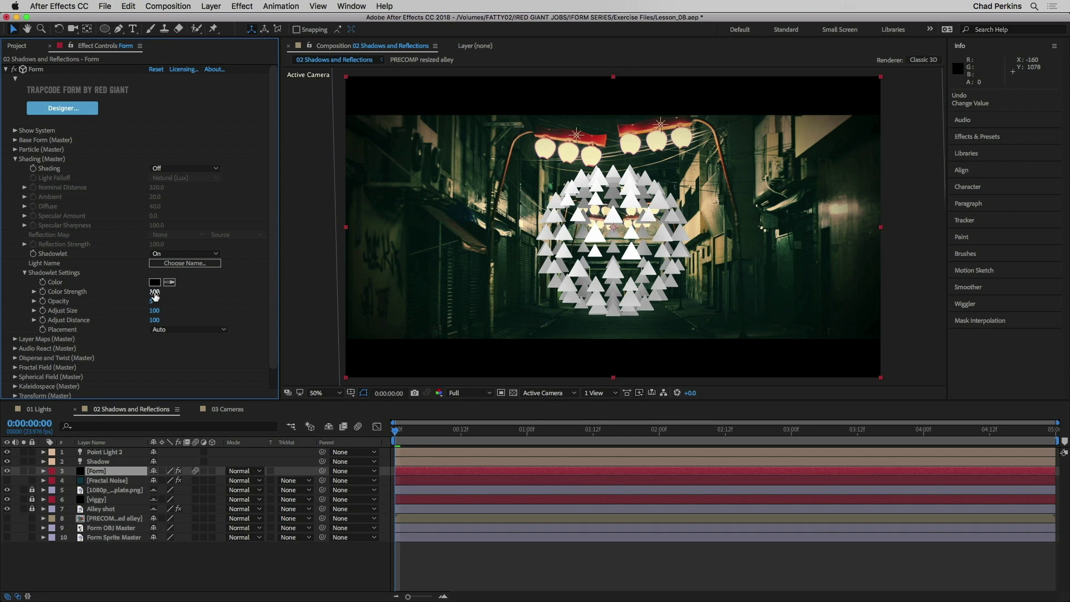
pyautogui.moveTo(152, 292)
pyautogui.mouseDown()
pyautogui.moveTo(136, 292)
pyautogui.moveTo(173, 292)
pyautogui.mouseUp()
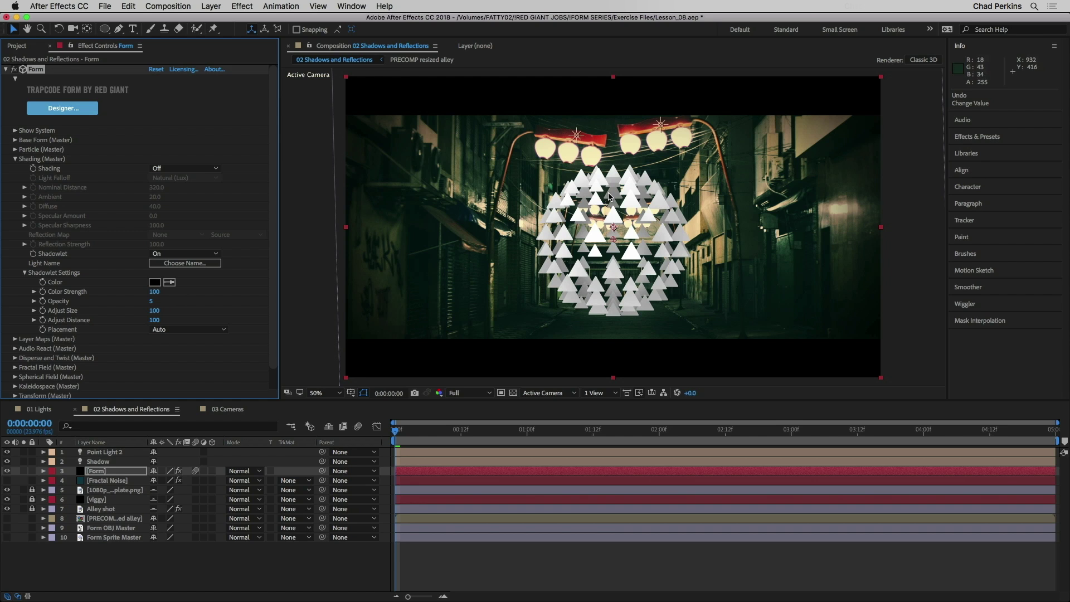
# - Sample the Shadowlet color from the dark alley background, and return the Shadowlet opacity to 5 after testing 15
pyautogui.click(170, 282)
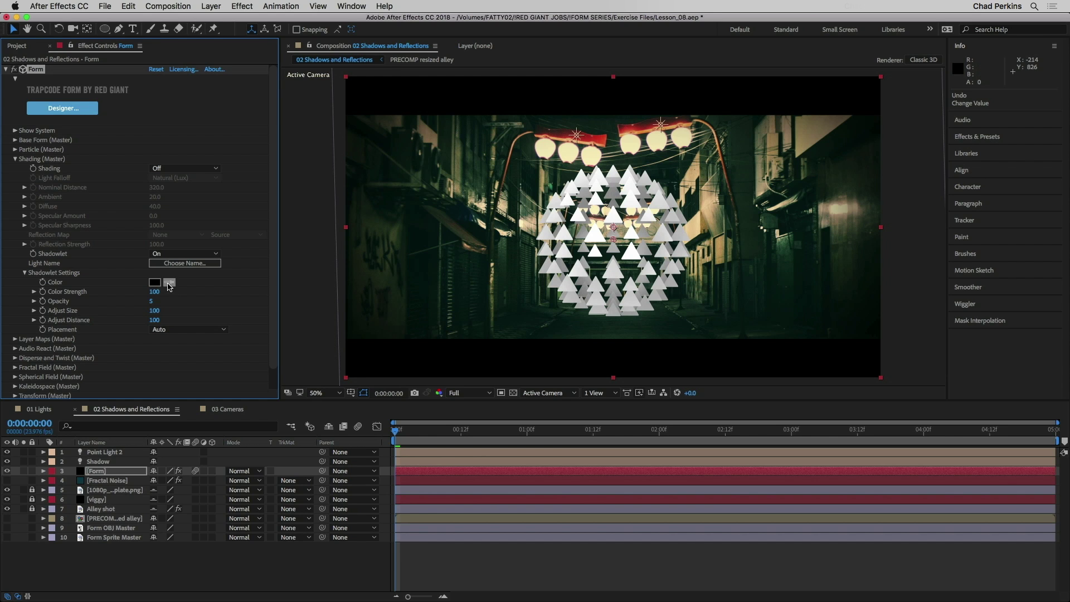
pyautogui.click(466, 297)
pyautogui.moveTo(165, 301); pyautogui.dragTo(190, 300)
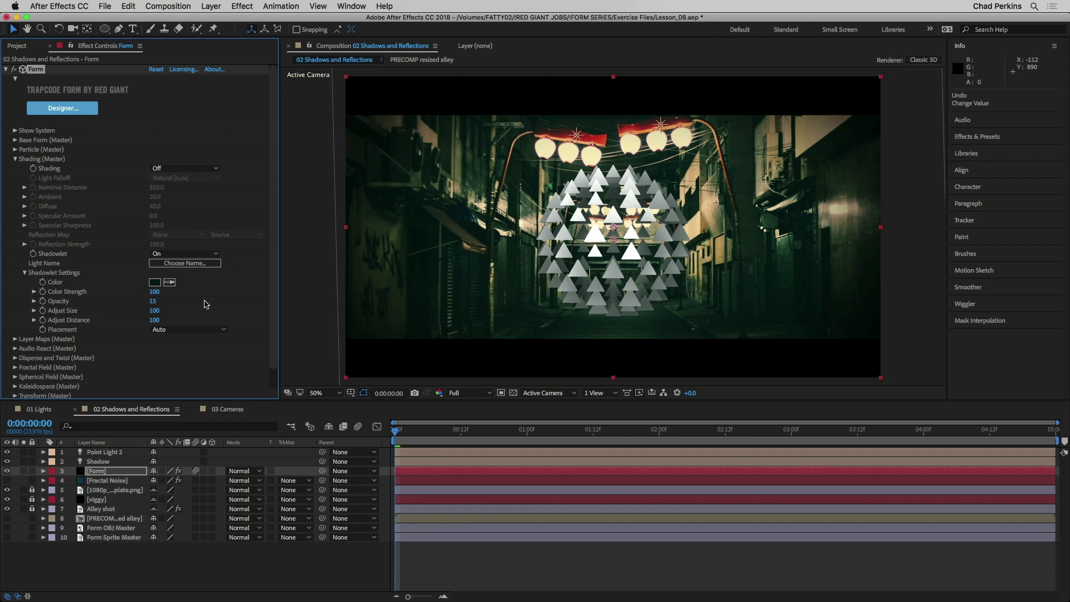
pyautogui.click(152, 301)
pyautogui.write('5')
pyautogui.press('Return')
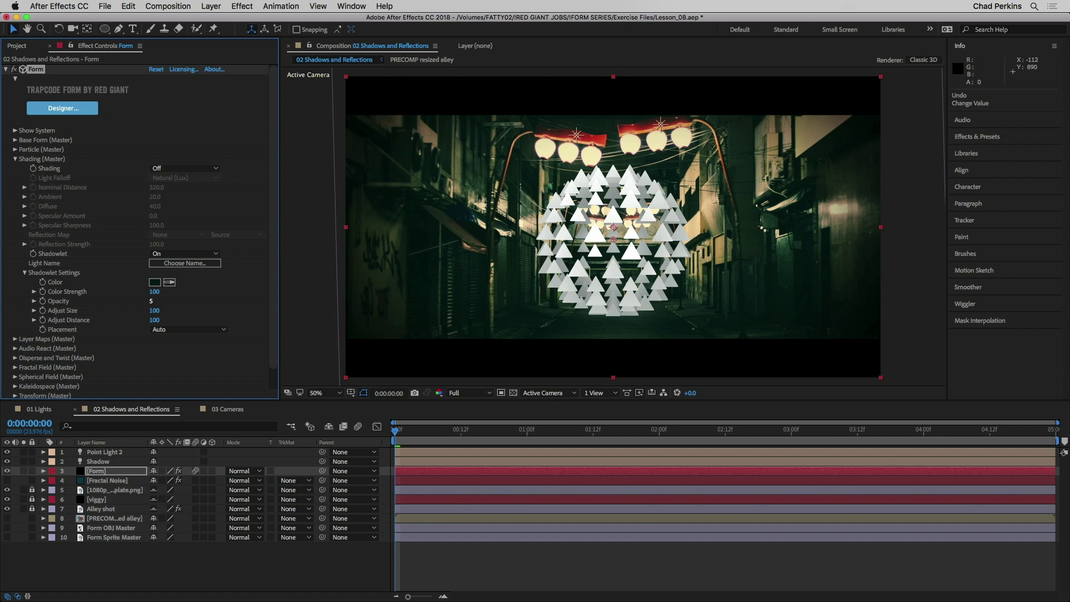
# - Collapse the Shadowlet Settings and turn on Shading for the Form particles
pyautogui.click(24, 273)
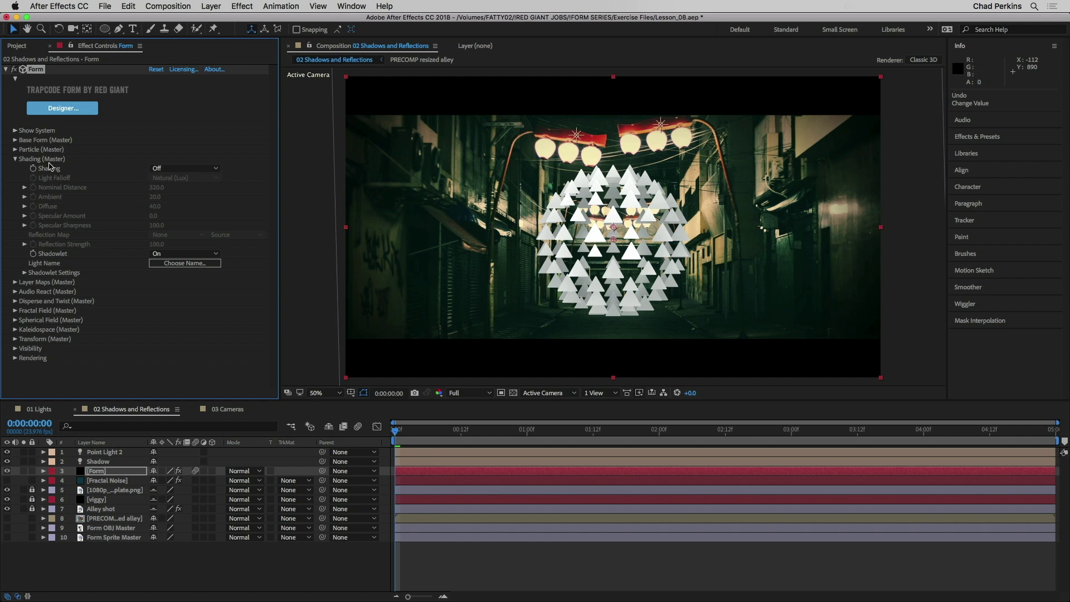
pyautogui.click(179, 168)
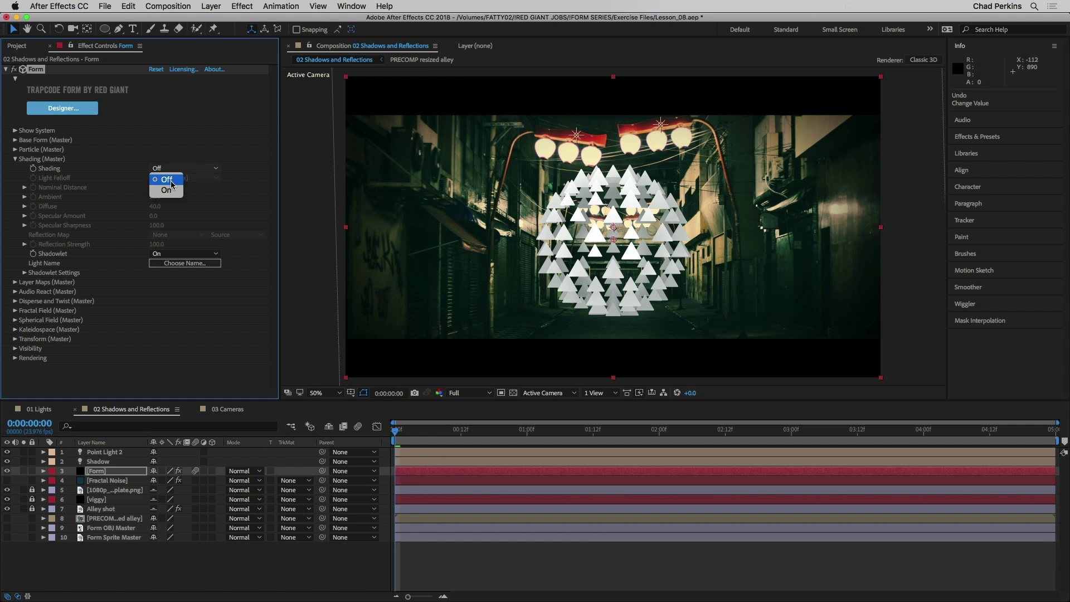
pyautogui.click(168, 191)
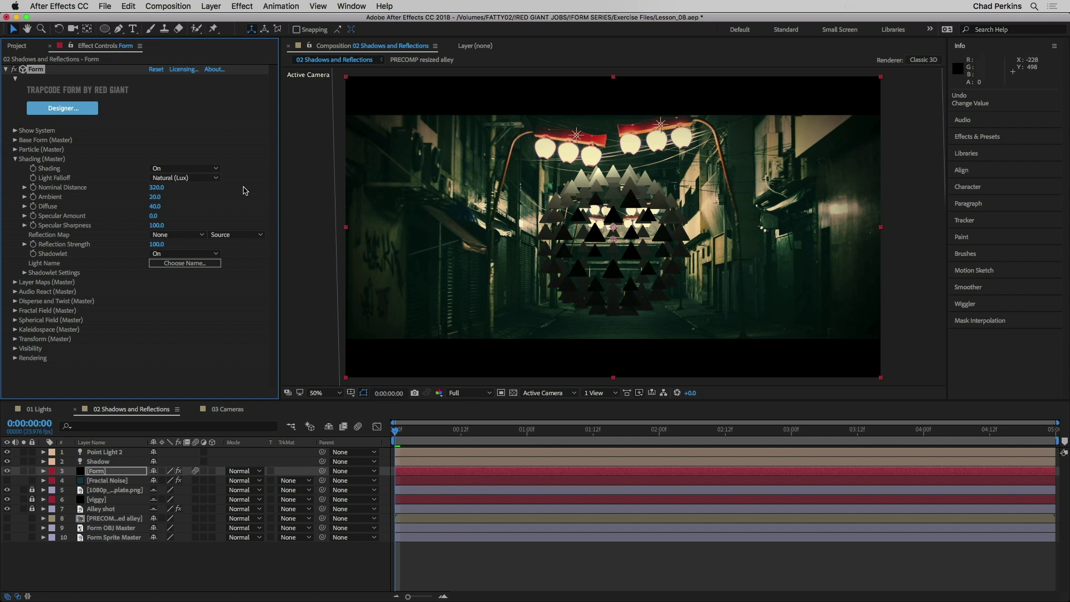
# - Examine Form's Particle settings, including the Rotation values and the available particle types
pyautogui.click(15, 140)
pyautogui.click(15, 139)
pyautogui.click(15, 150)
pyautogui.scroll(-2, 15, 150)
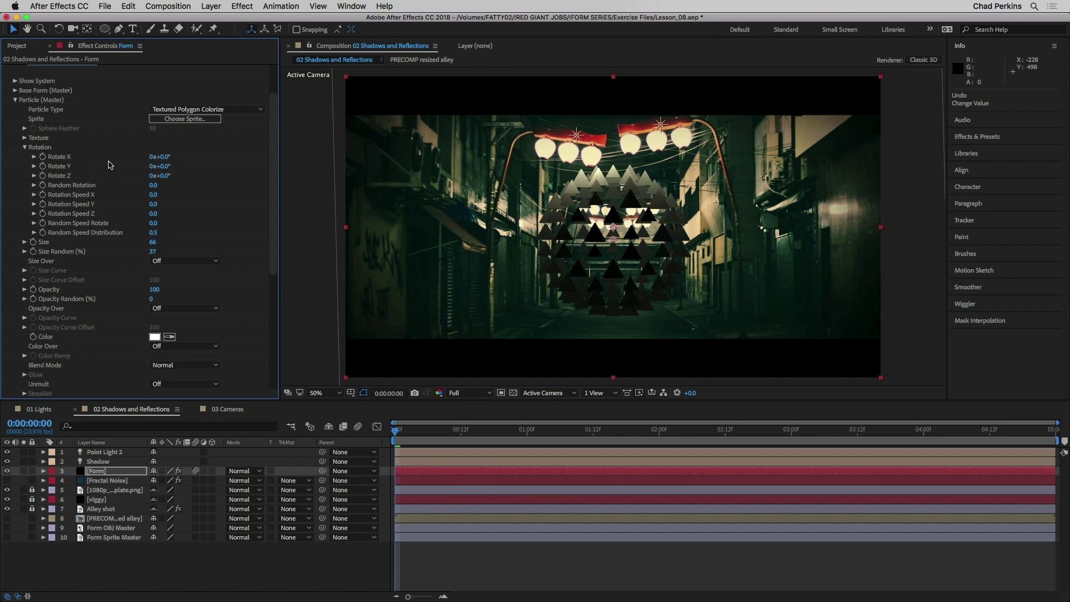
pyautogui.click(261, 110)
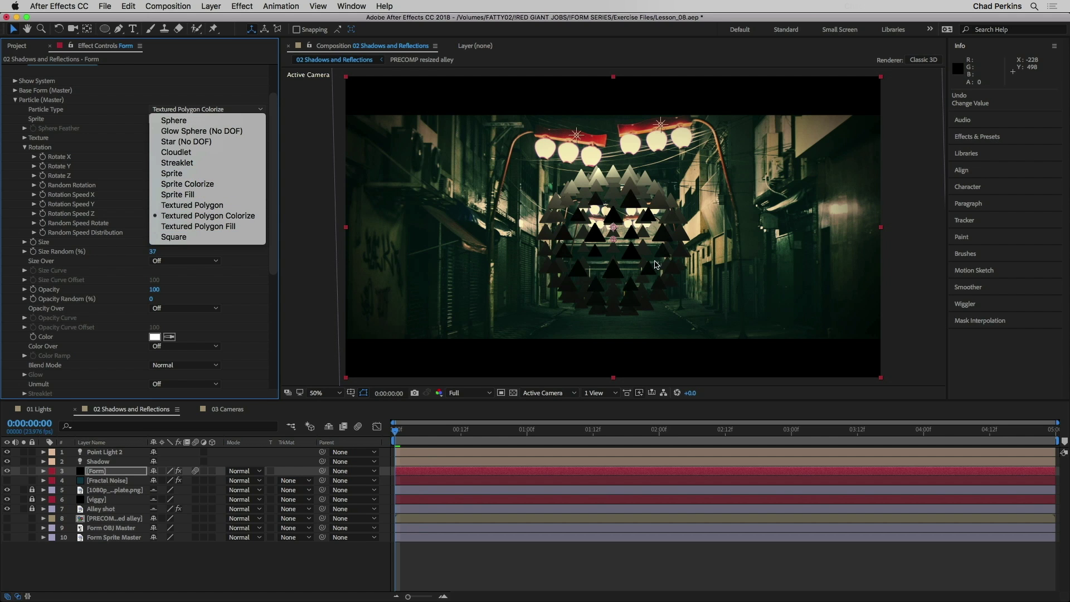
pyautogui.click(260, 273)
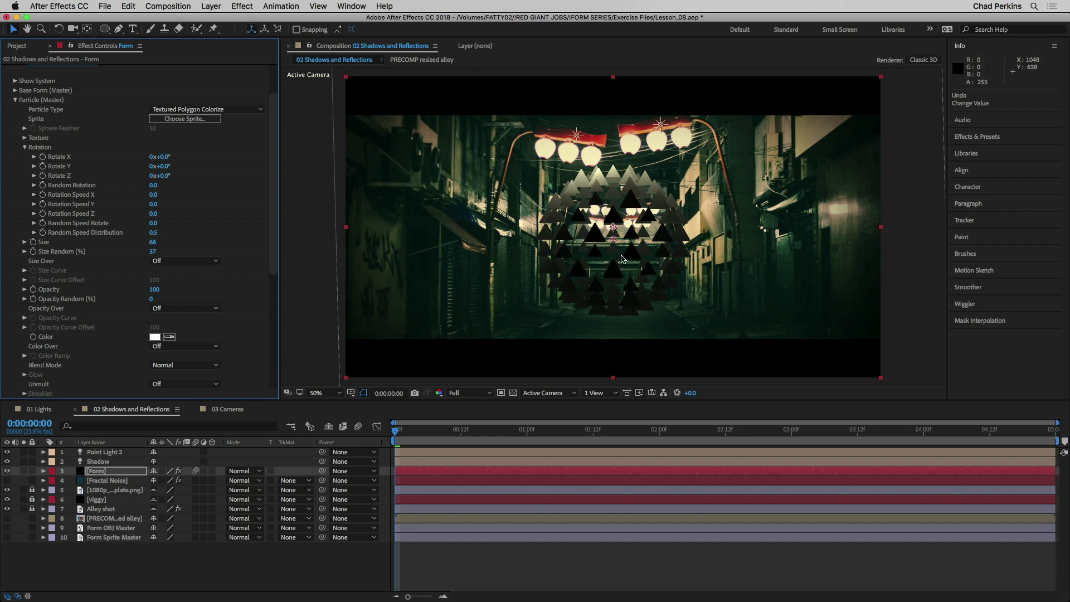
# - Set Form's Reflection Map to the PRECOMP resized alley layer with a Reflection Strength of 96
pyautogui.scroll(-8, 251, 214)
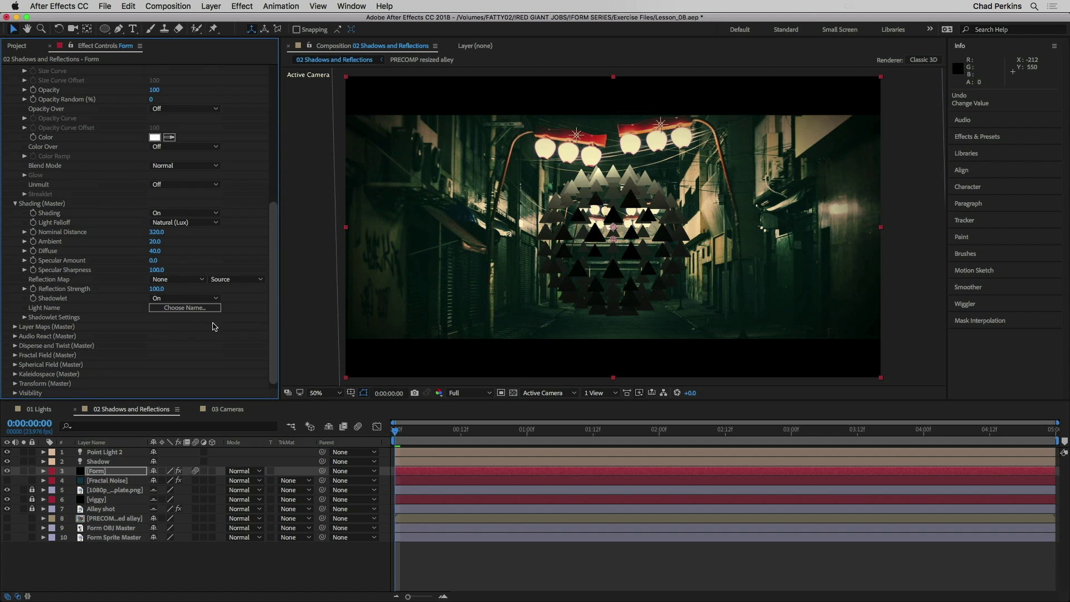
pyautogui.click(179, 279)
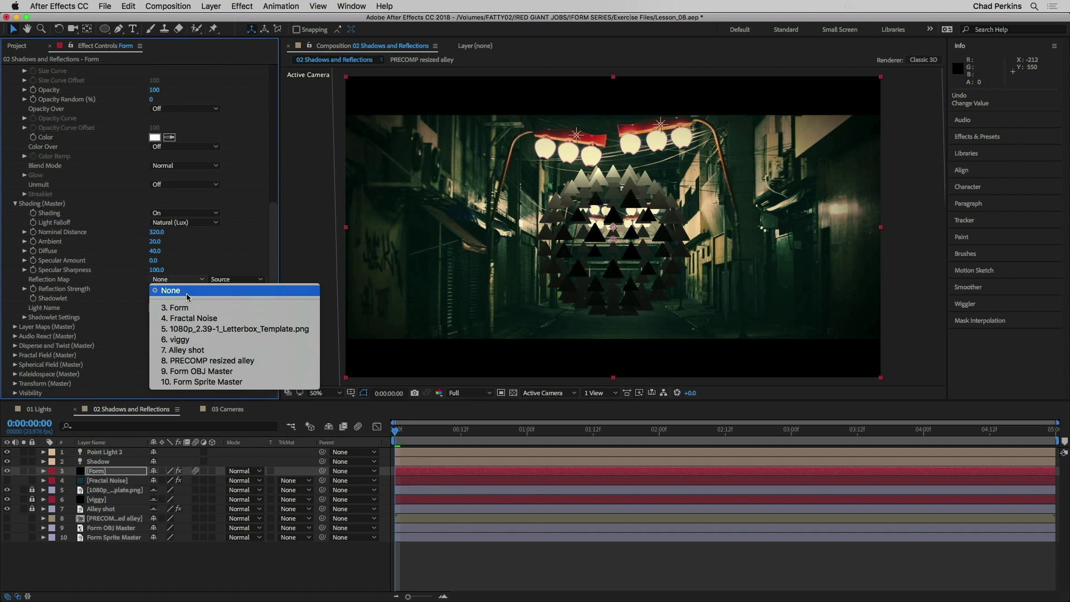
pyautogui.click(226, 362)
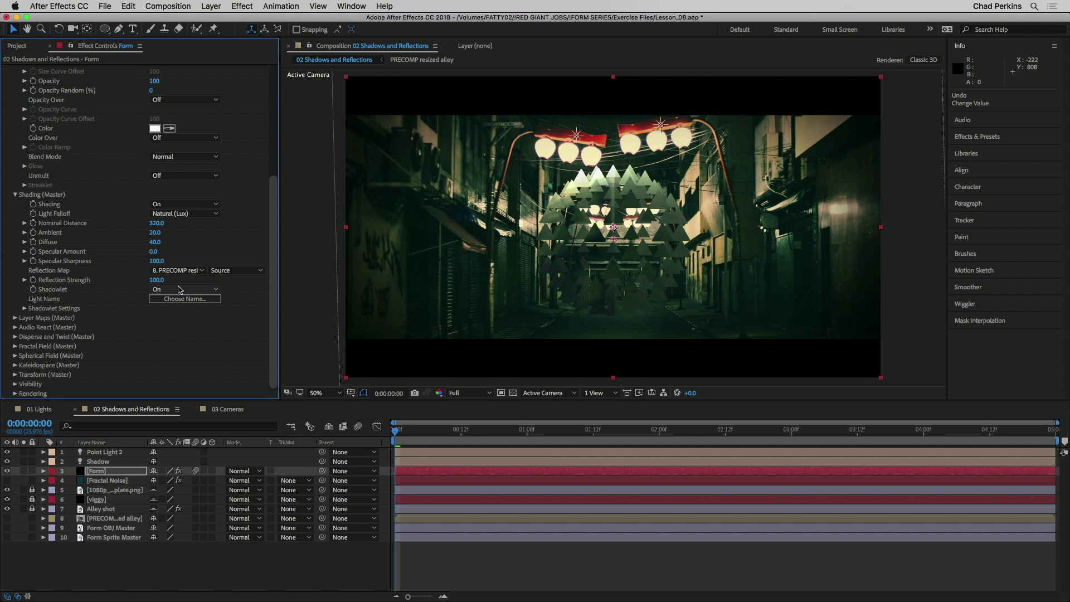
pyautogui.moveTo(157, 280)
pyautogui.mouseDown()
pyautogui.moveTo(191, 281)
pyautogui.moveTo(134, 284)
pyautogui.moveTo(159, 282)
pyautogui.mouseUp()
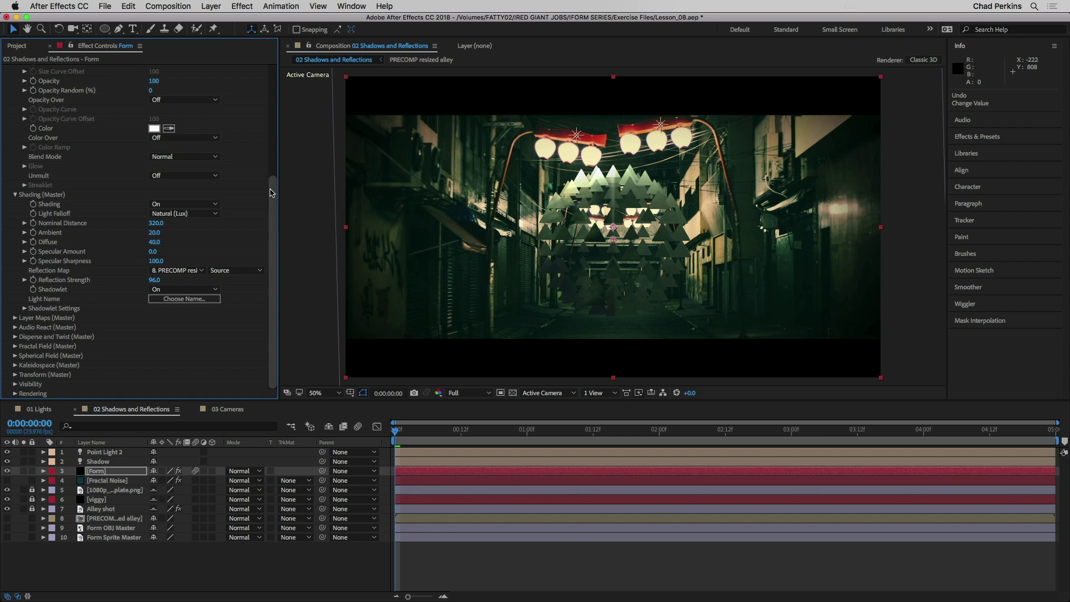
# - Try the Sprite Colorize particle type, and return the particles to Textured Polygon Colorize
pyautogui.scroll(10, 271, 192)
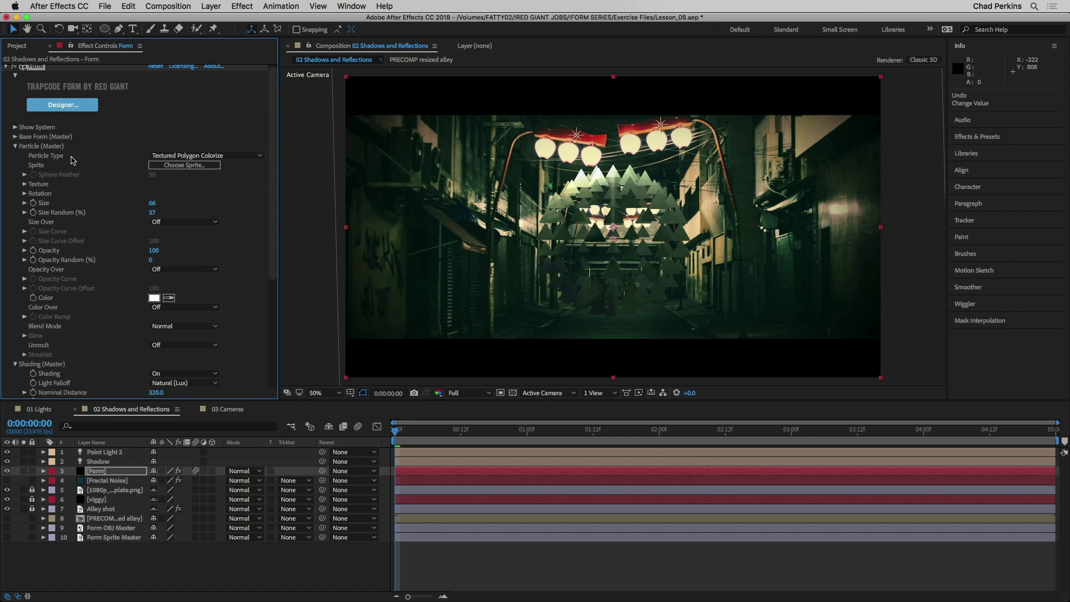
pyautogui.click(216, 157)
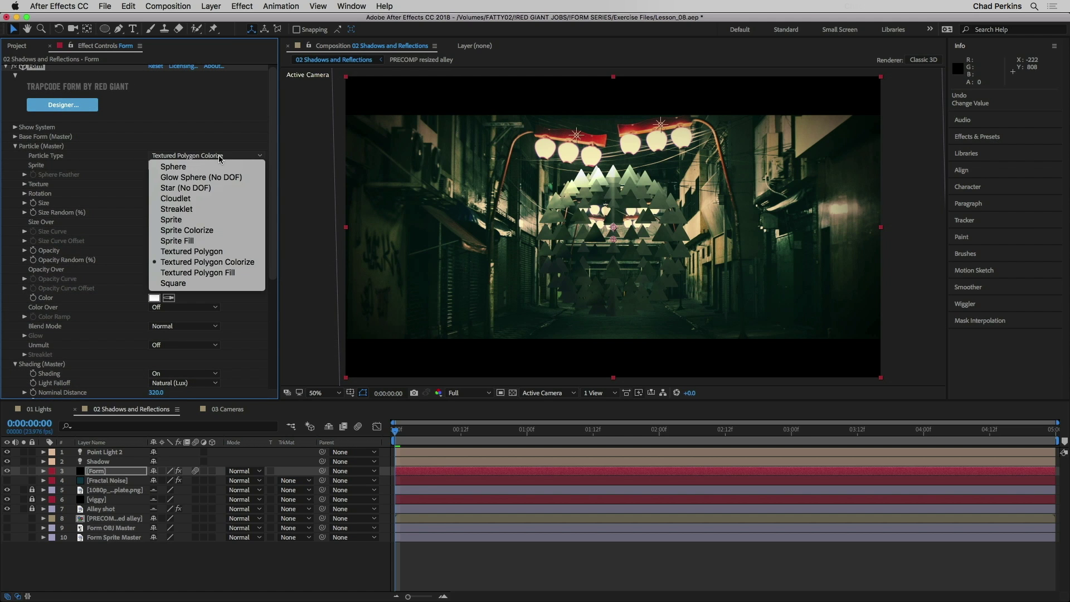
pyautogui.click(187, 230)
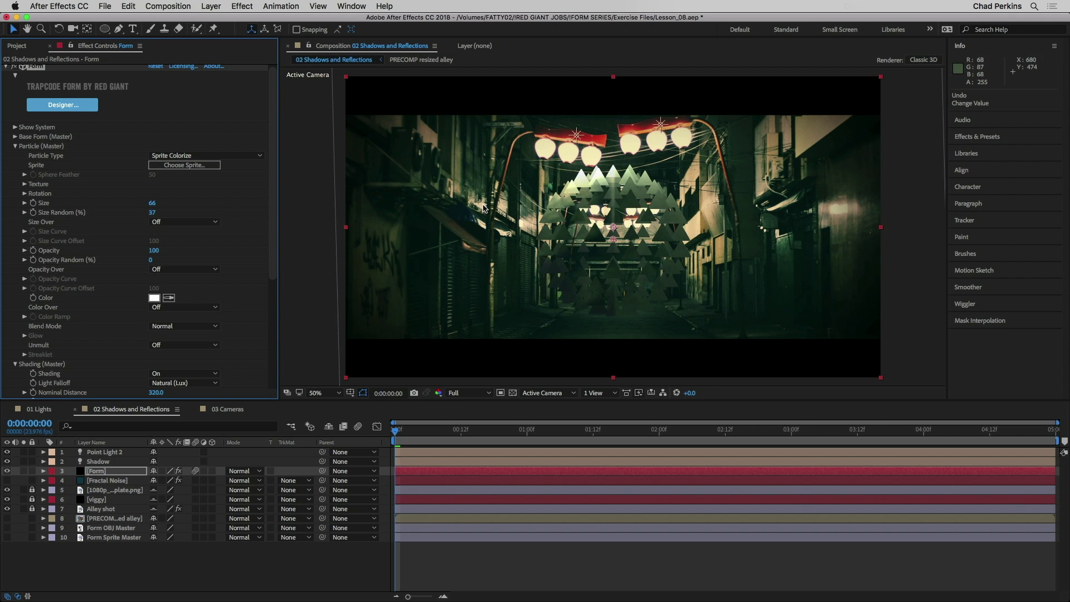
pyautogui.click(221, 157)
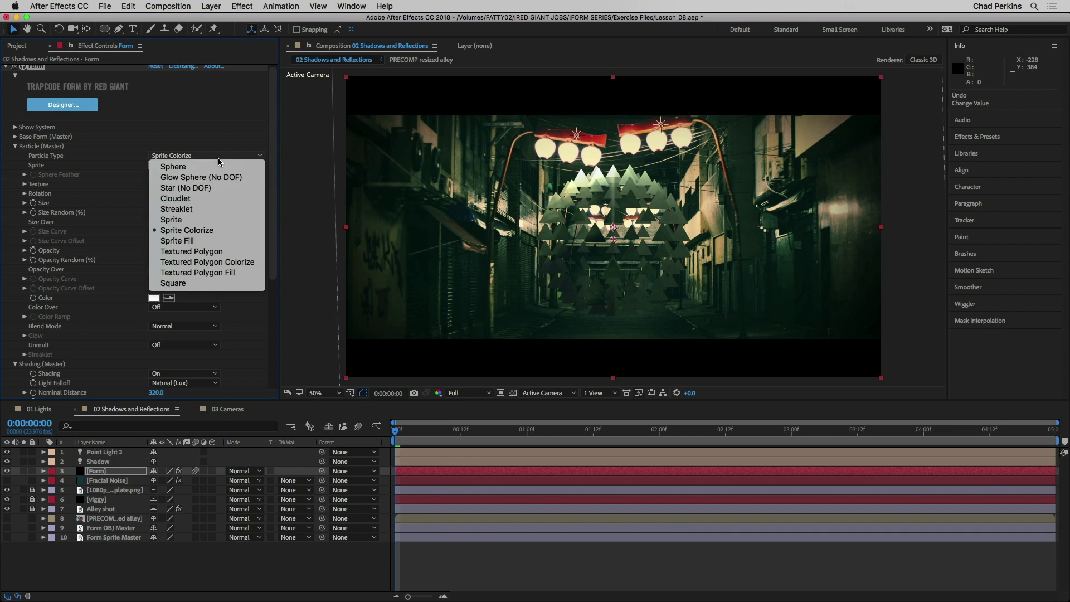
pyautogui.click(227, 262)
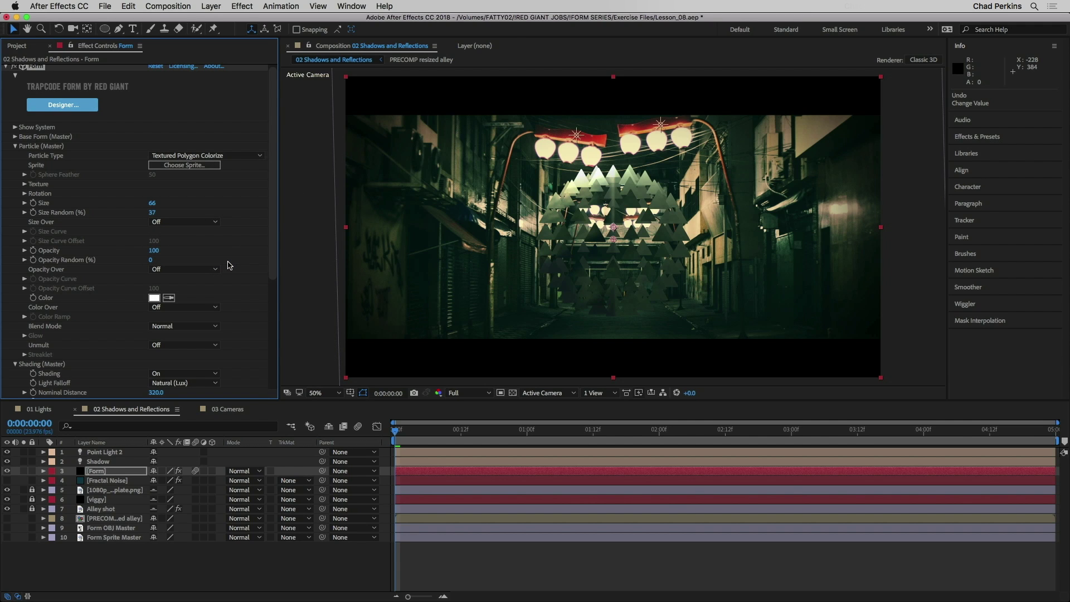
# - Set the particles' Random Rotation to 90 and keyframe it at the first frame
pyautogui.click(25, 194)
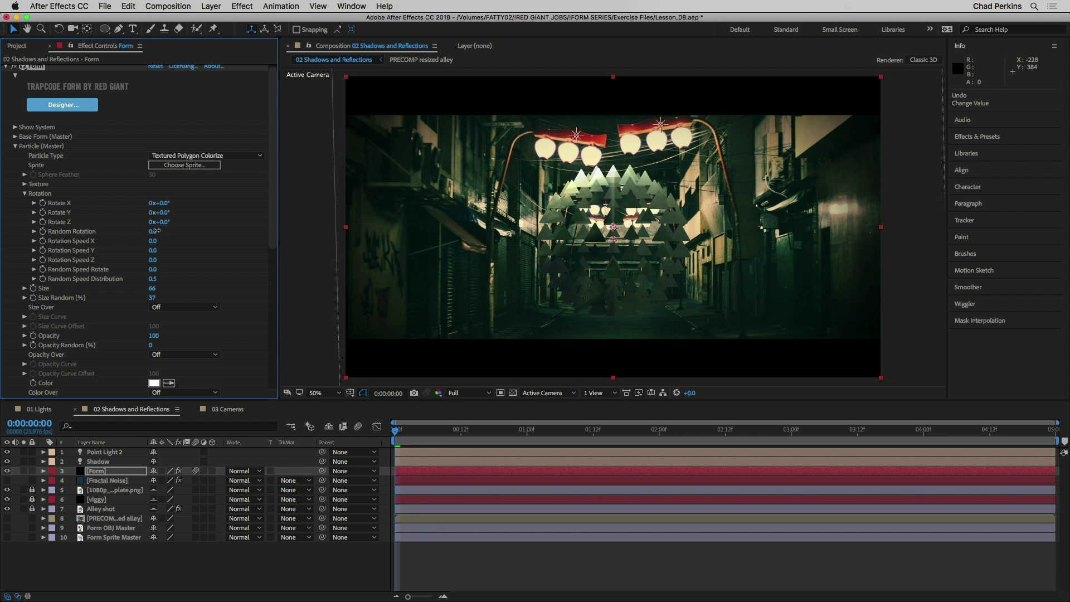
pyautogui.moveTo(158, 230); pyautogui.dragTo(164, 231)
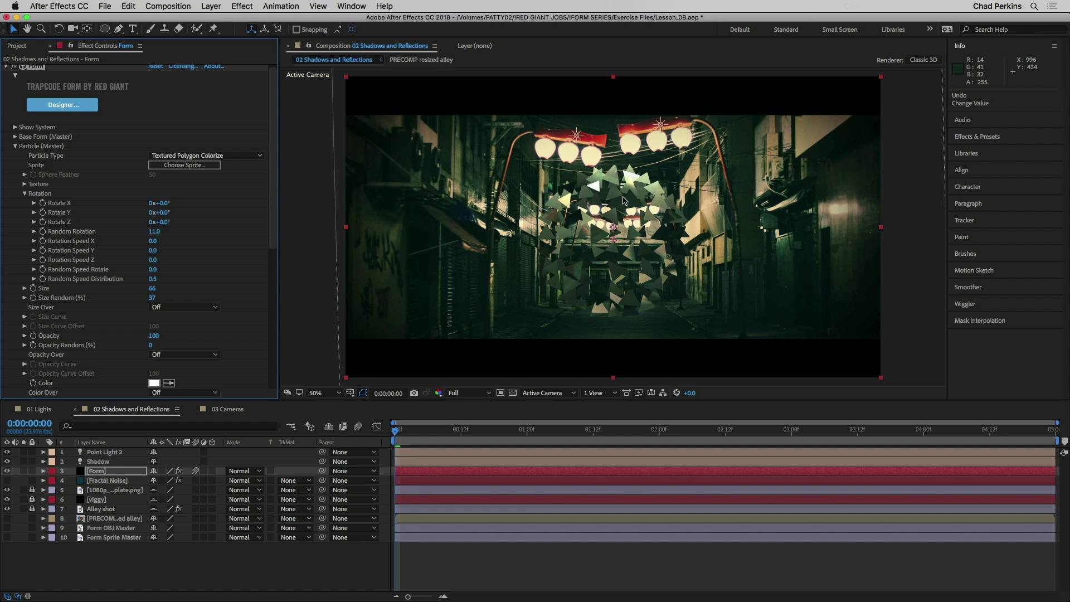
pyautogui.click(153, 229)
pyautogui.press('Return')
# - Add a Random Rotation keyframe of 0 at the last frame, and reveal the Form layer's keyframes in the timeline
pyautogui.press('End')
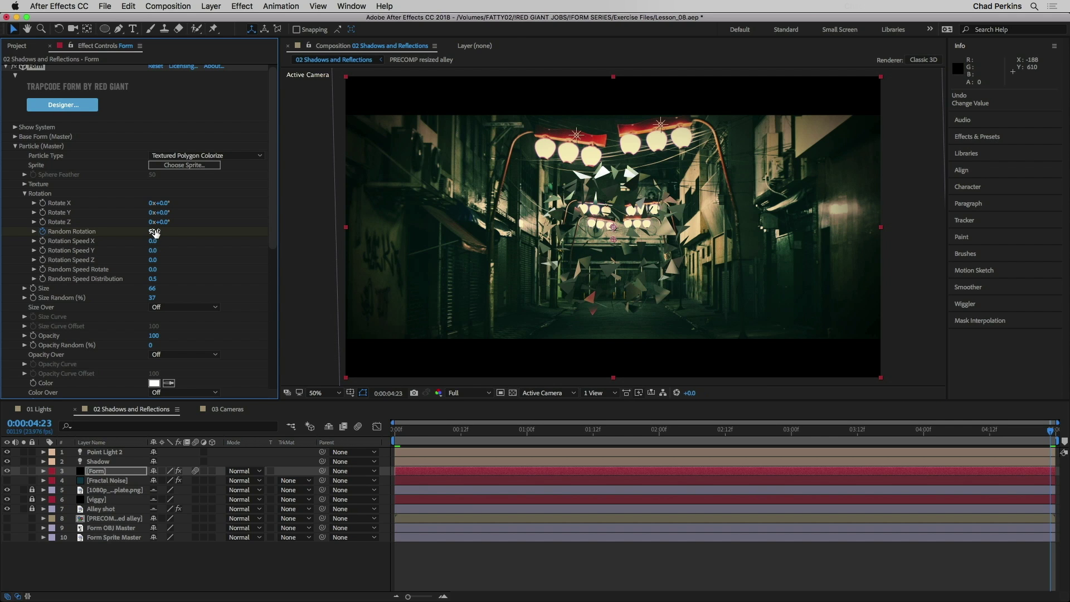
pyautogui.click(154, 231)
pyautogui.write('0')
pyautogui.press('Return')
pyautogui.press('u')
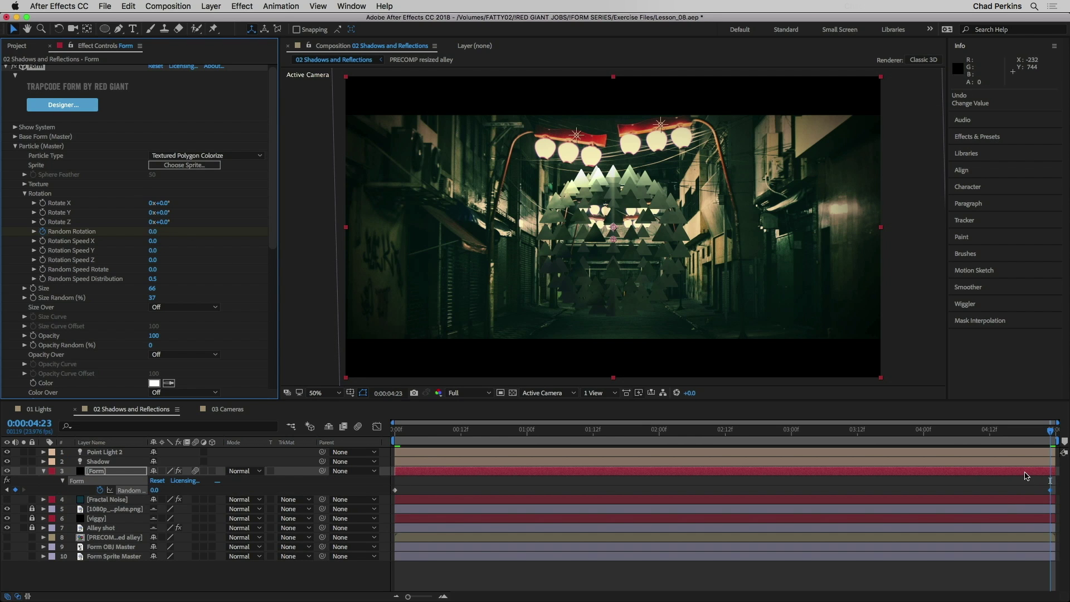
# - Apply Easy Ease In to the last Random Rotation keyframe, and set its incoming velocity influence to 90%
pyautogui.click(1027, 475)
pyautogui.rightClick(1051, 493)
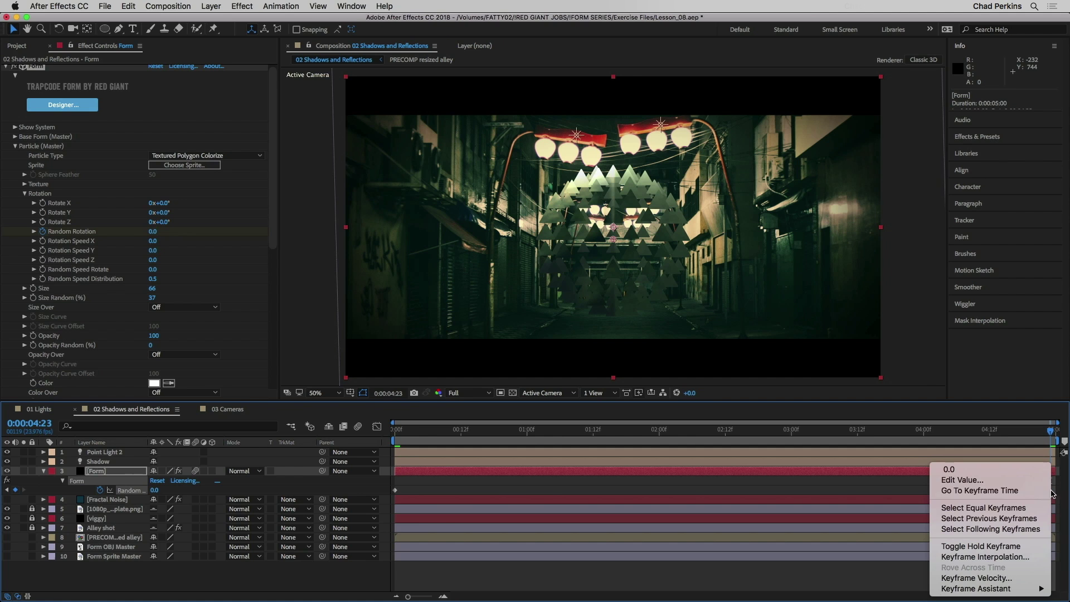
pyautogui.moveTo(1010, 590)
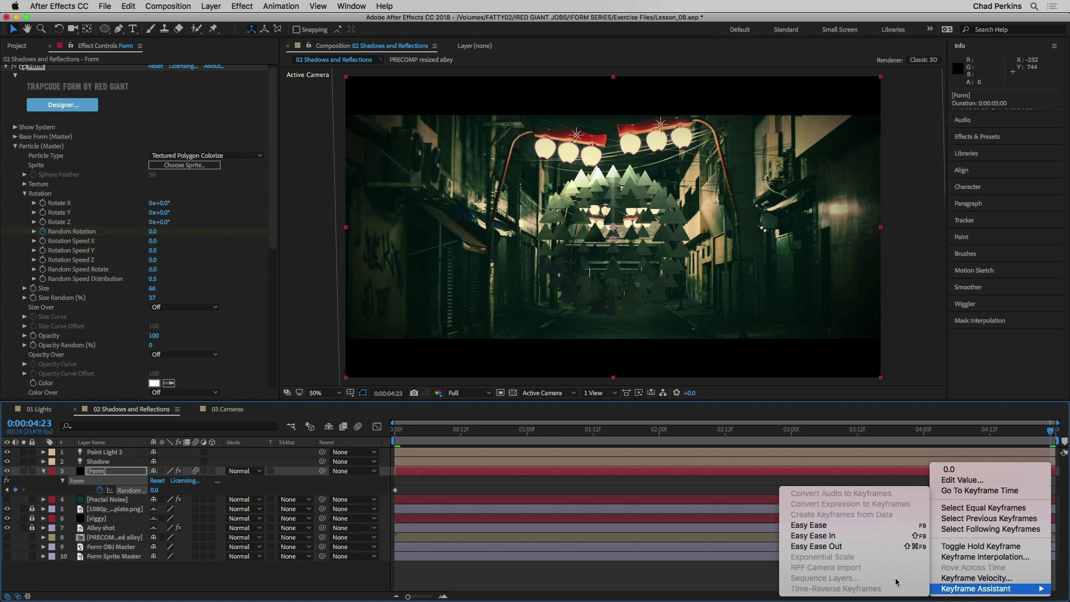
pyautogui.click(825, 535)
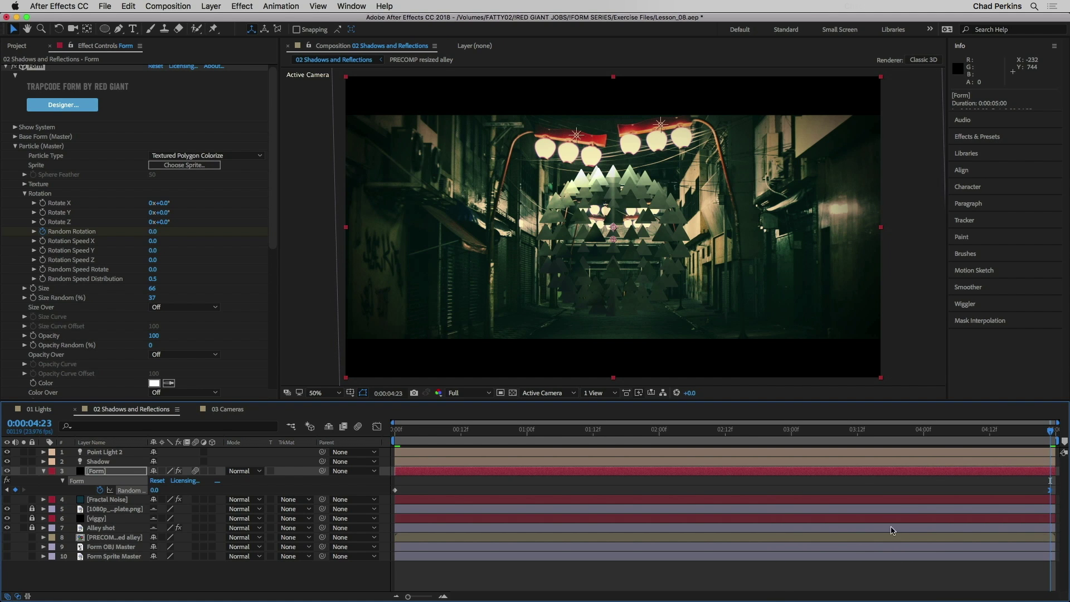
pyautogui.rightClick(1051, 493)
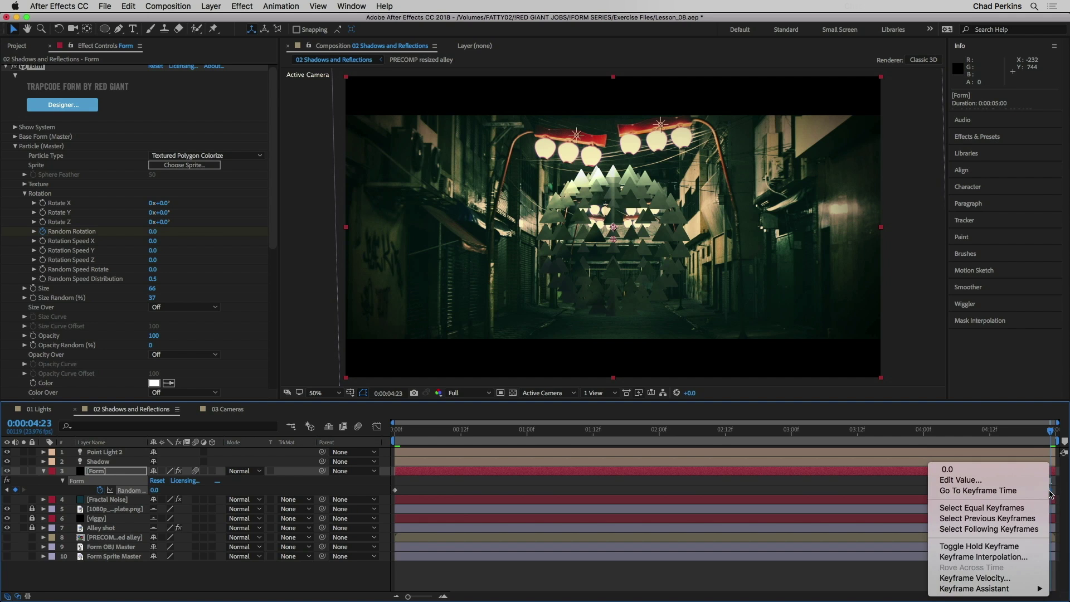
pyautogui.click(992, 581)
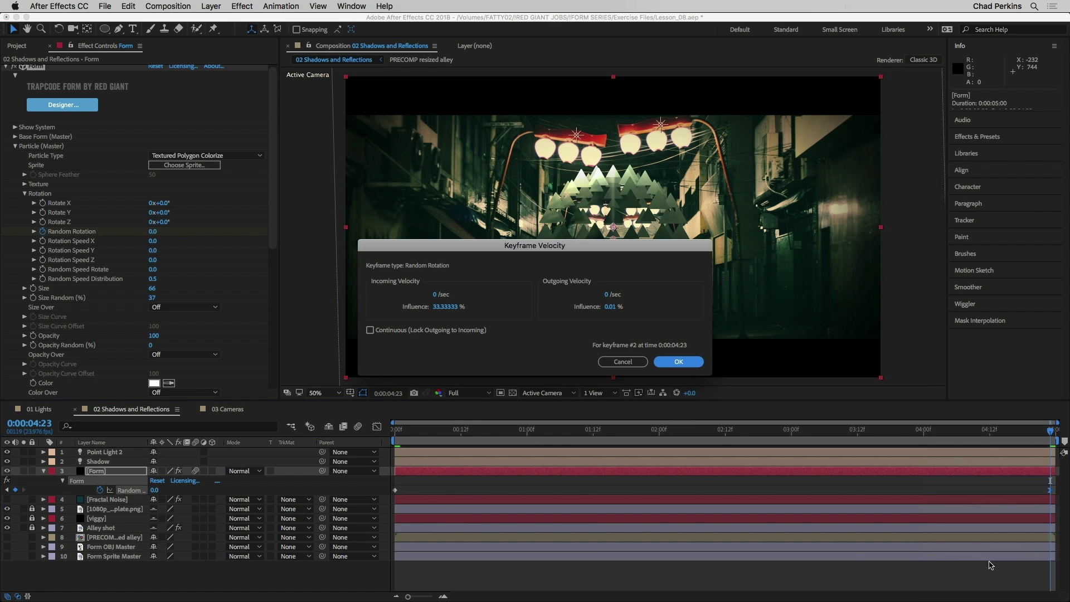
pyautogui.click(448, 308)
pyautogui.write('90')
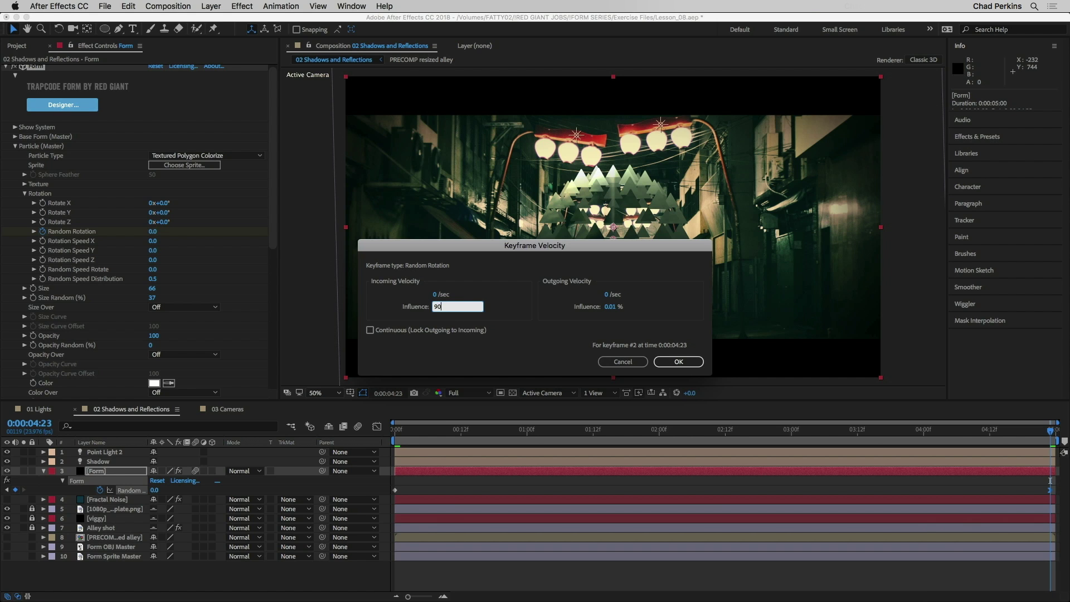
pyautogui.press('Return')
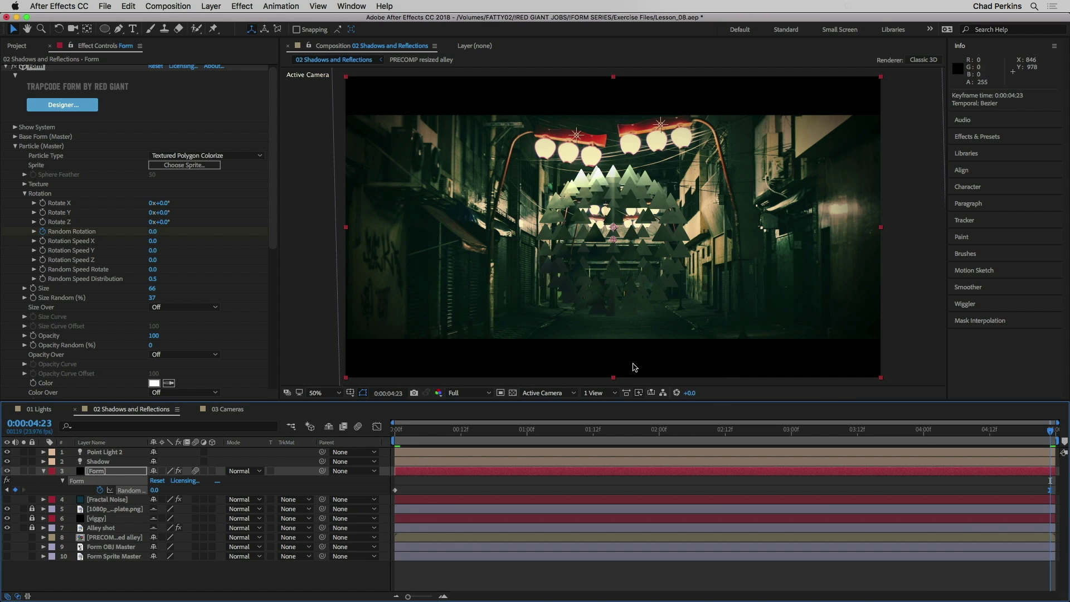
# - Play back the Random Rotation animation with the reflections, and open the 03 Cameras composition
pyautogui.press('space')
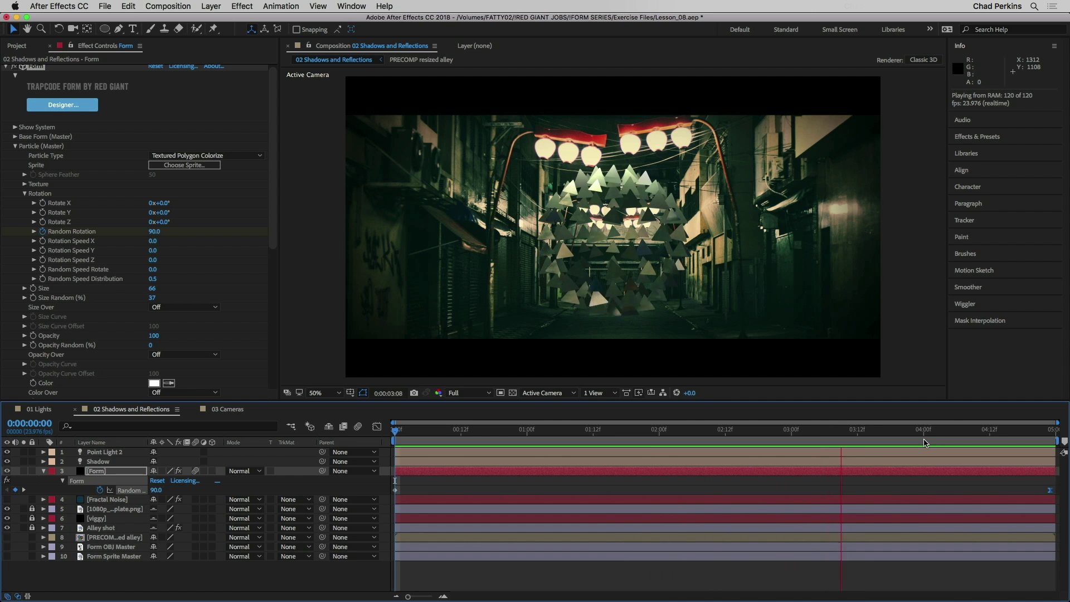
pyautogui.click(406, 430)
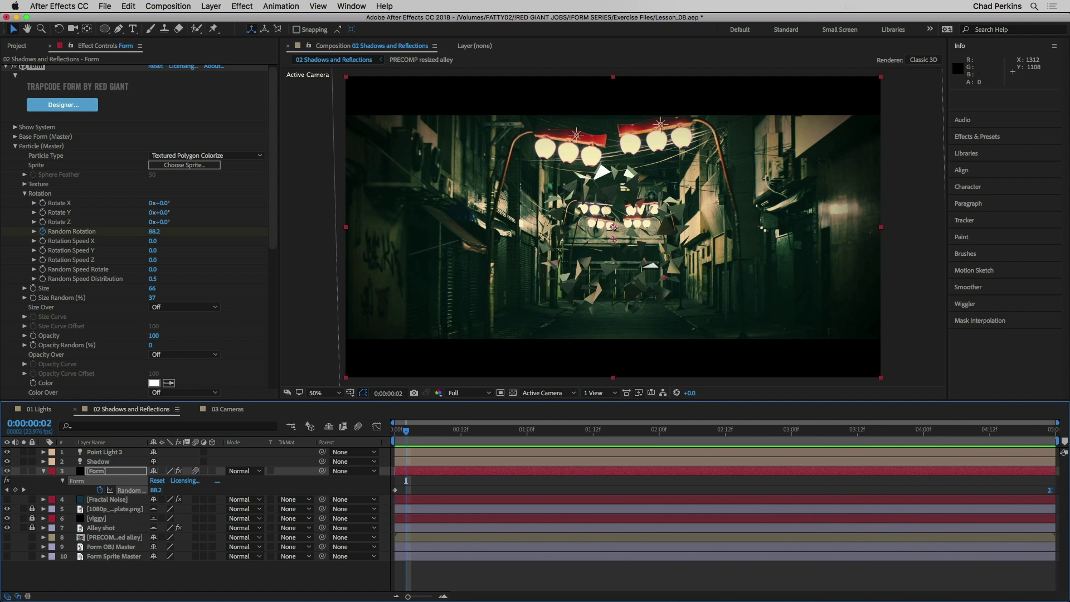
pyautogui.click(226, 411)
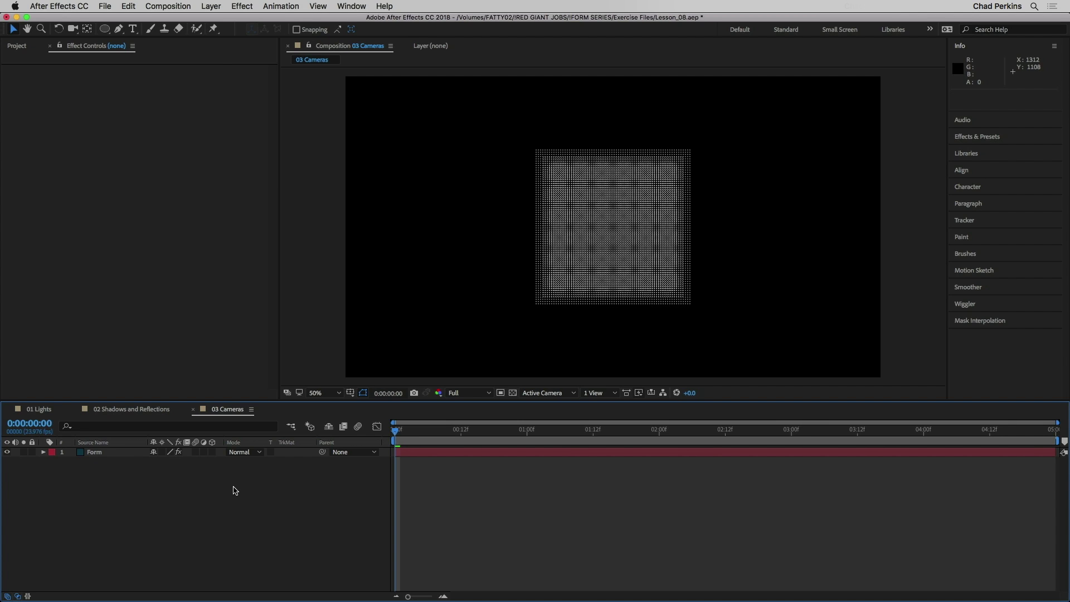
# - Open the Form layer's effect in the Designer, and set the base form type to OBJ Model using the City model
pyautogui.click(109, 452)
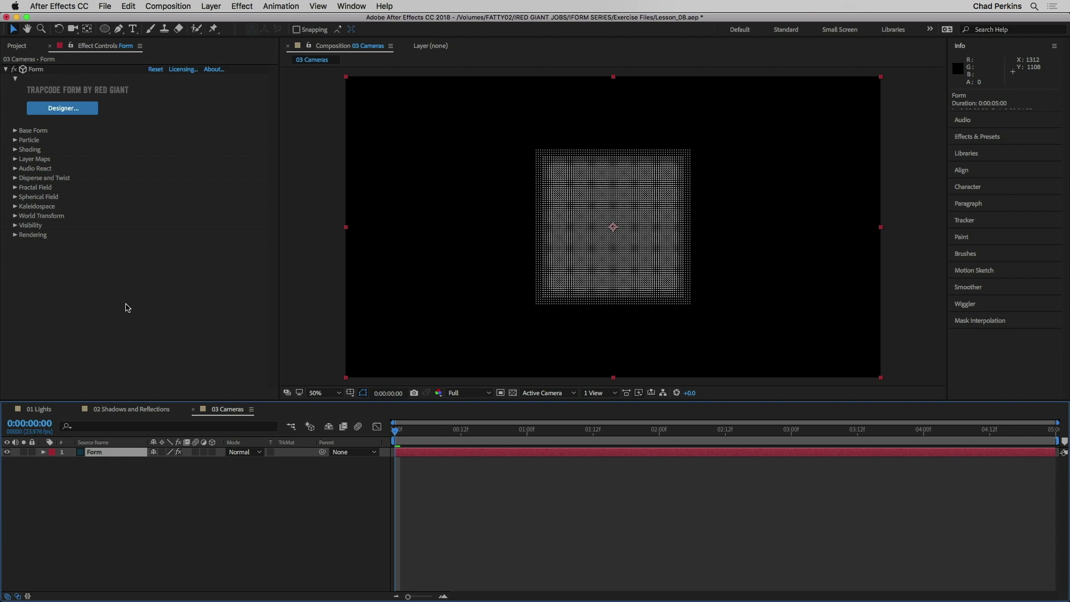
pyautogui.click(74, 111)
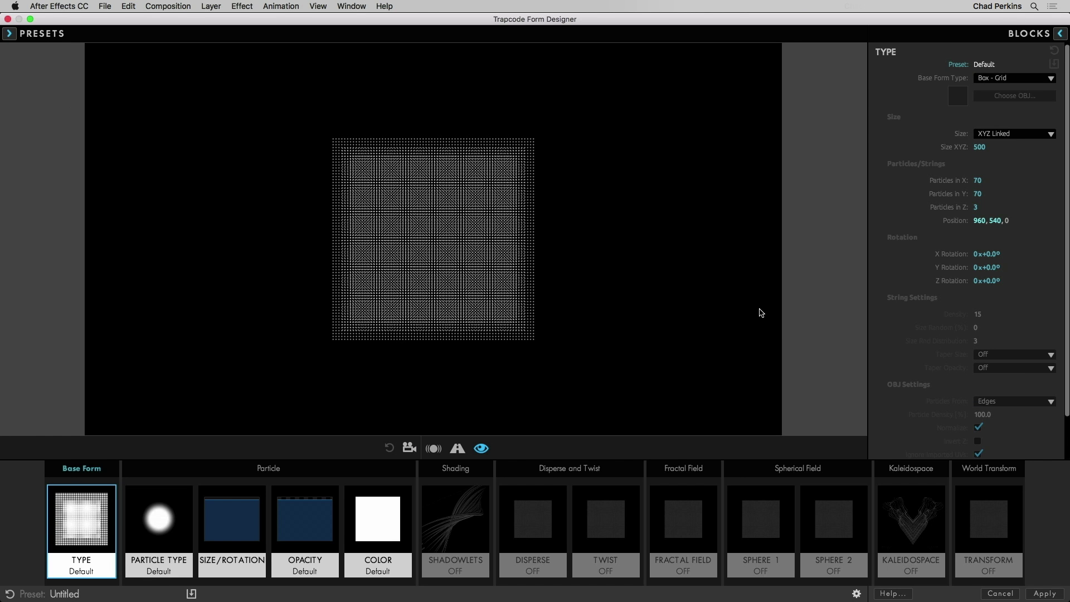
pyautogui.click(1005, 78)
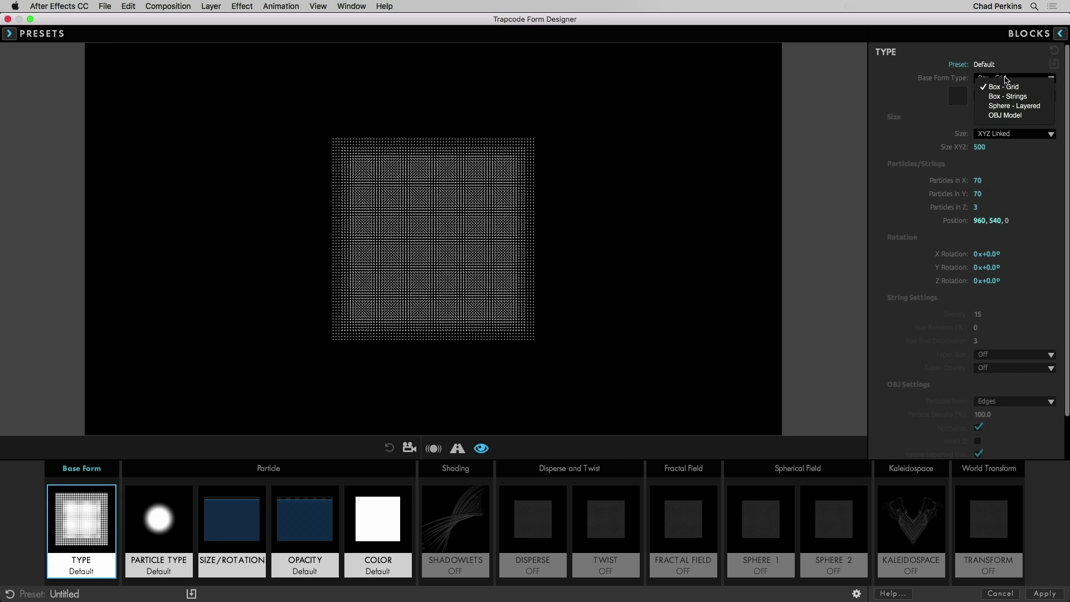
pyautogui.click(1021, 116)
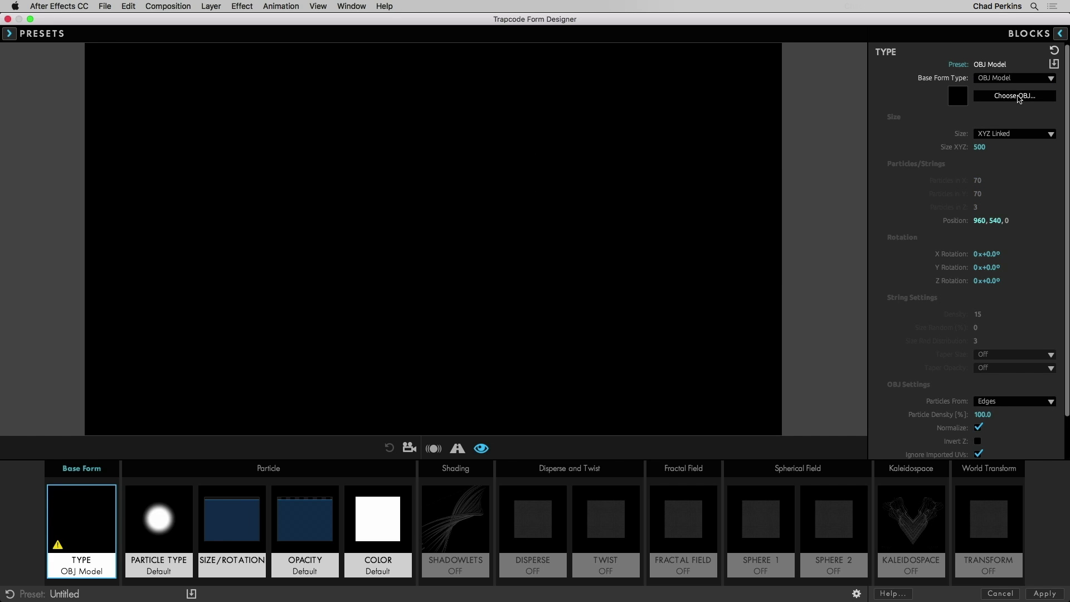
pyautogui.click(1020, 96)
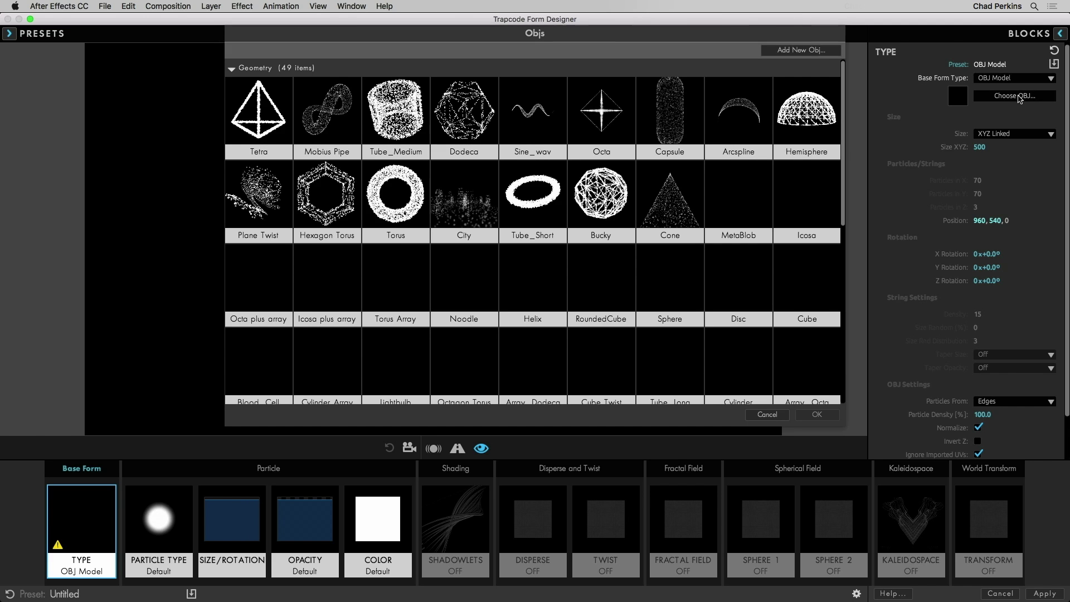
pyautogui.click(463, 198)
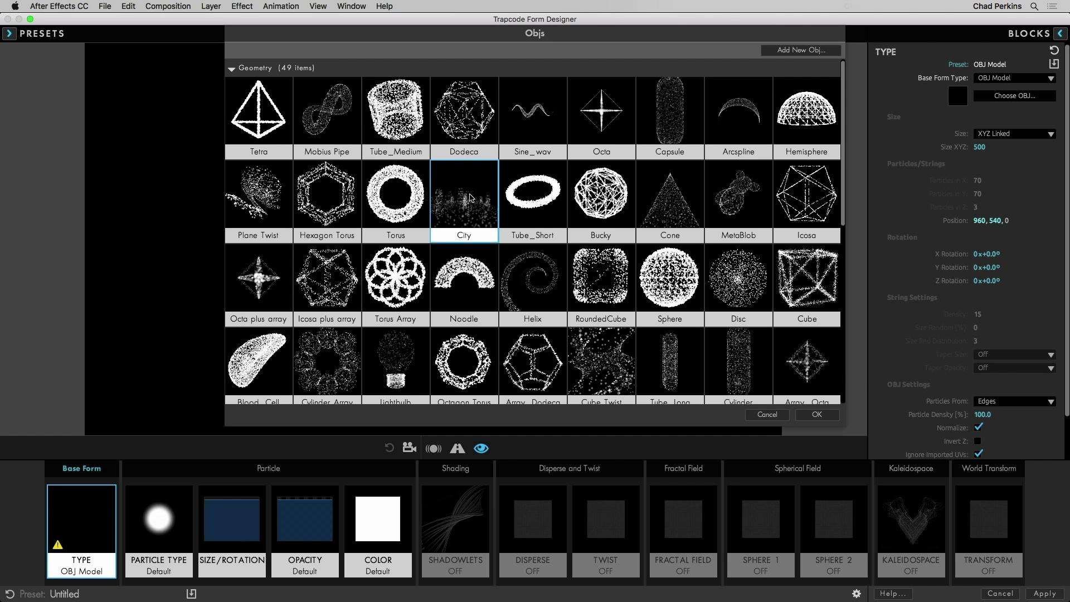
pyautogui.click(817, 414)
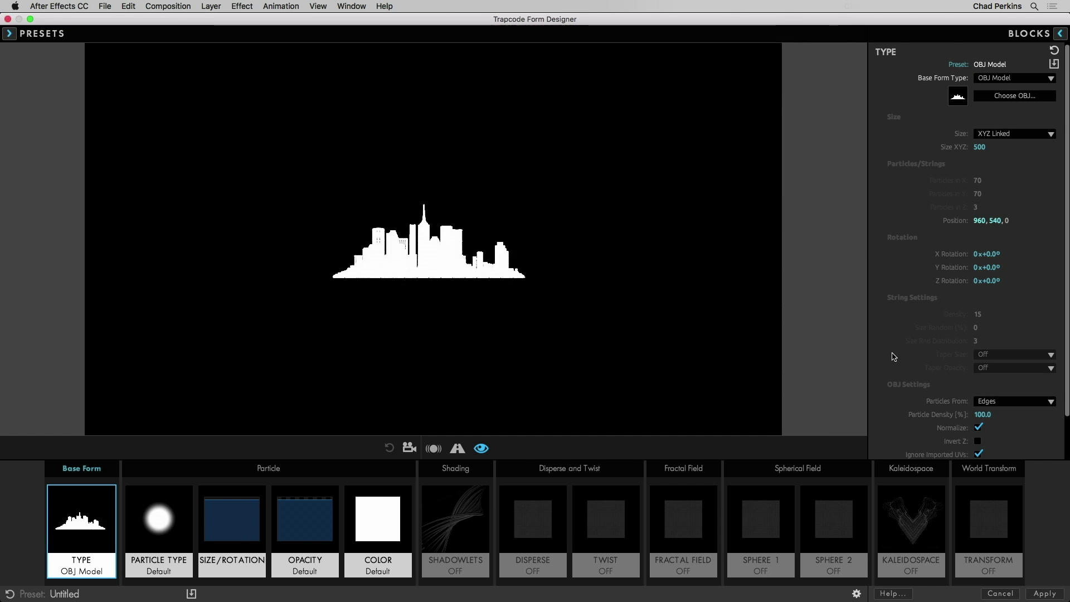
# - Generate the city's particles from Volume, and set the particle density to 38%
pyautogui.click(1023, 403)
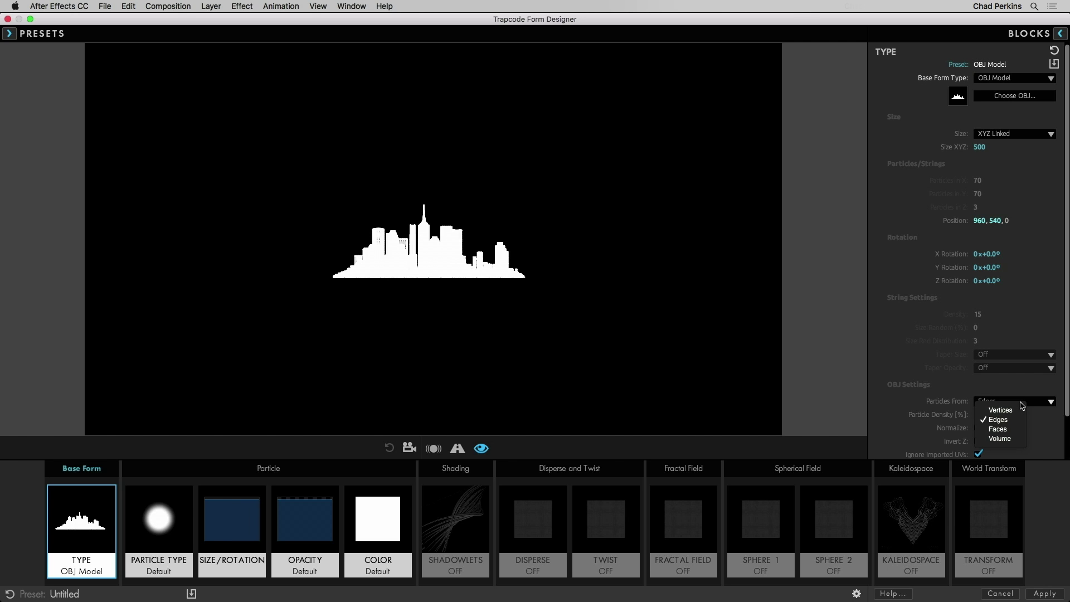
pyautogui.click(1011, 439)
pyautogui.moveTo(979, 414); pyautogui.dragTo(946, 414)
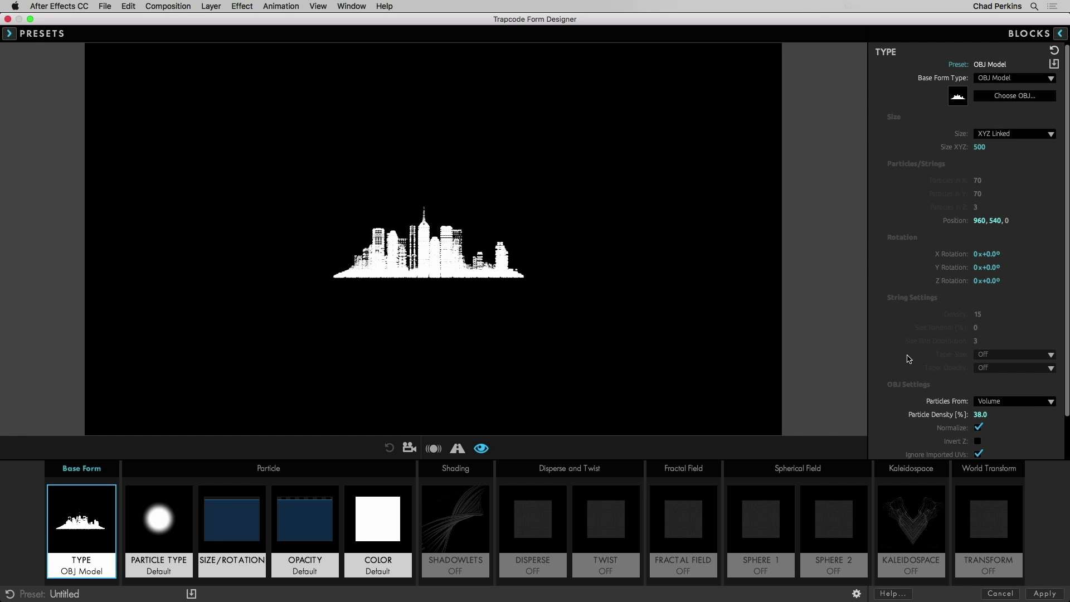
# - Set the particle size to 3 with 100% size randomness, and apply the Designer setup to the layer
pyautogui.click(235, 524)
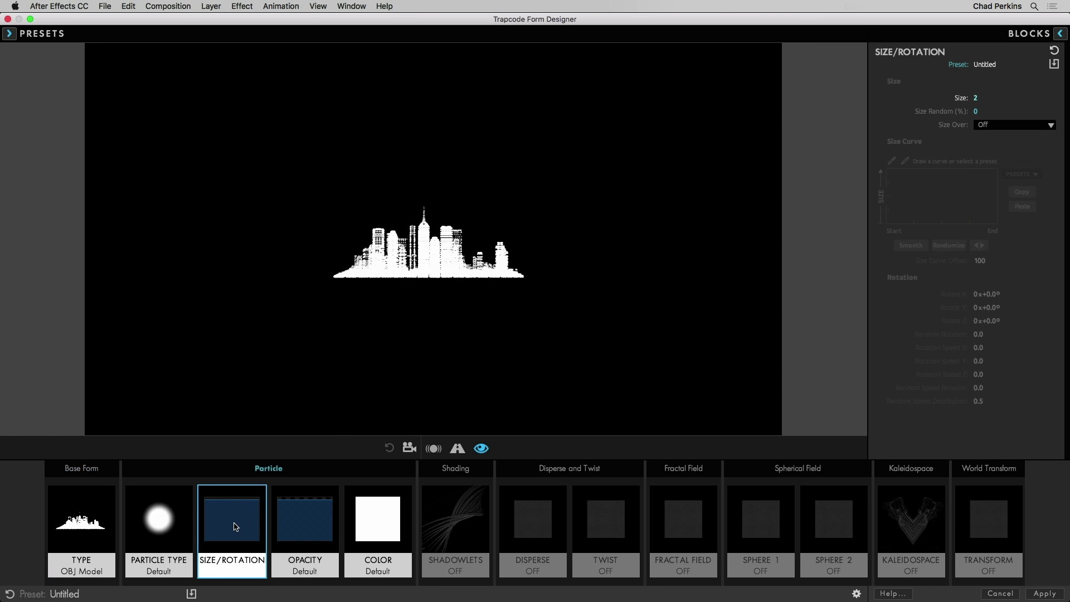
pyautogui.moveTo(976, 98); pyautogui.dragTo(1034, 111)
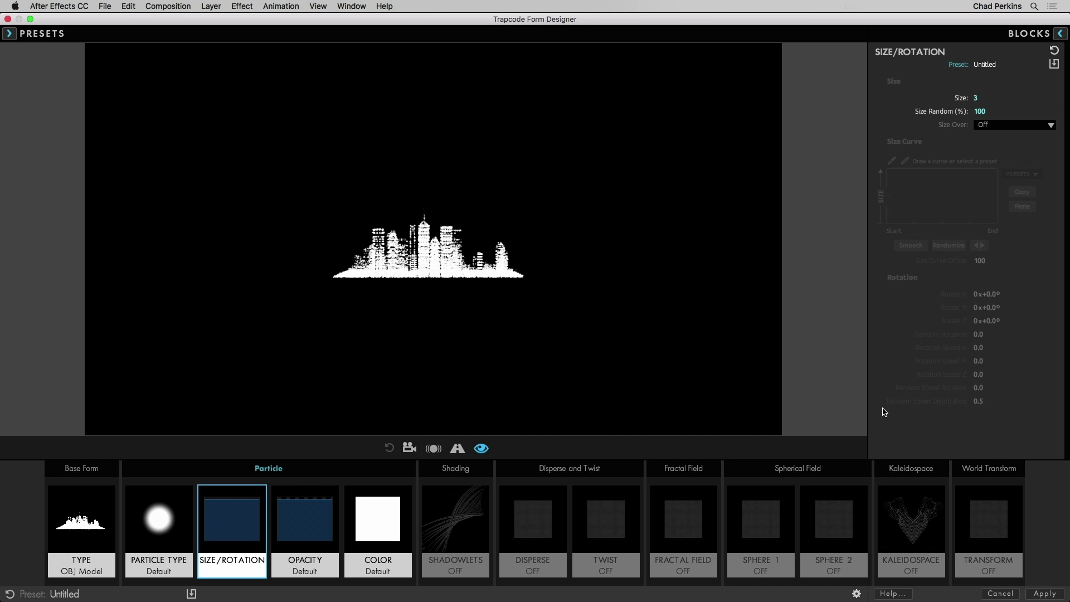
pyautogui.click(1043, 594)
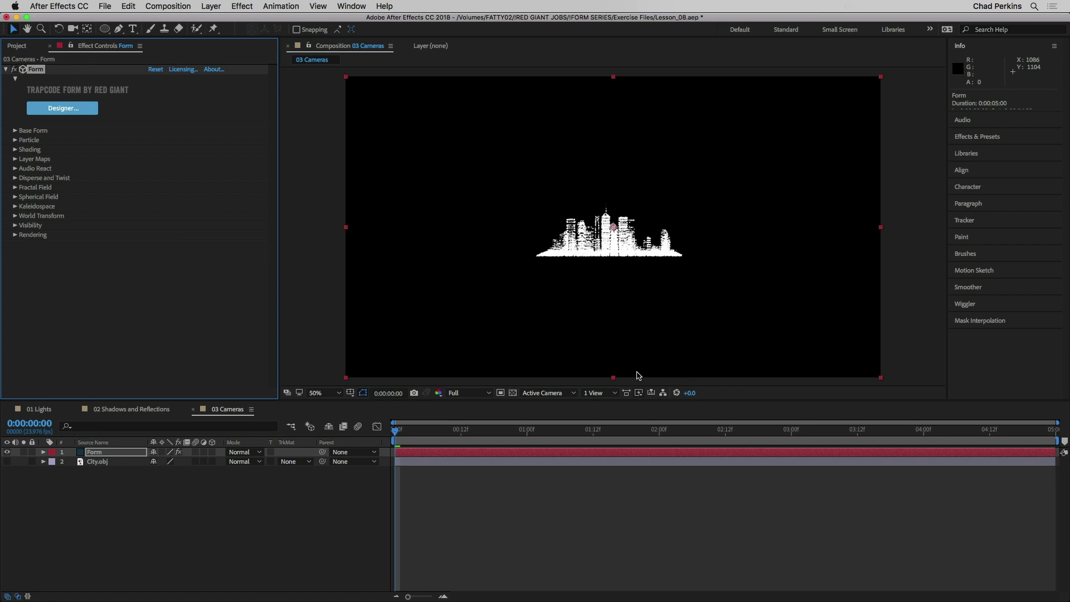
# - Set the particle color to a very dark orange with hue 30°, saturation 92% and brightness 11%
pyautogui.click(15, 140)
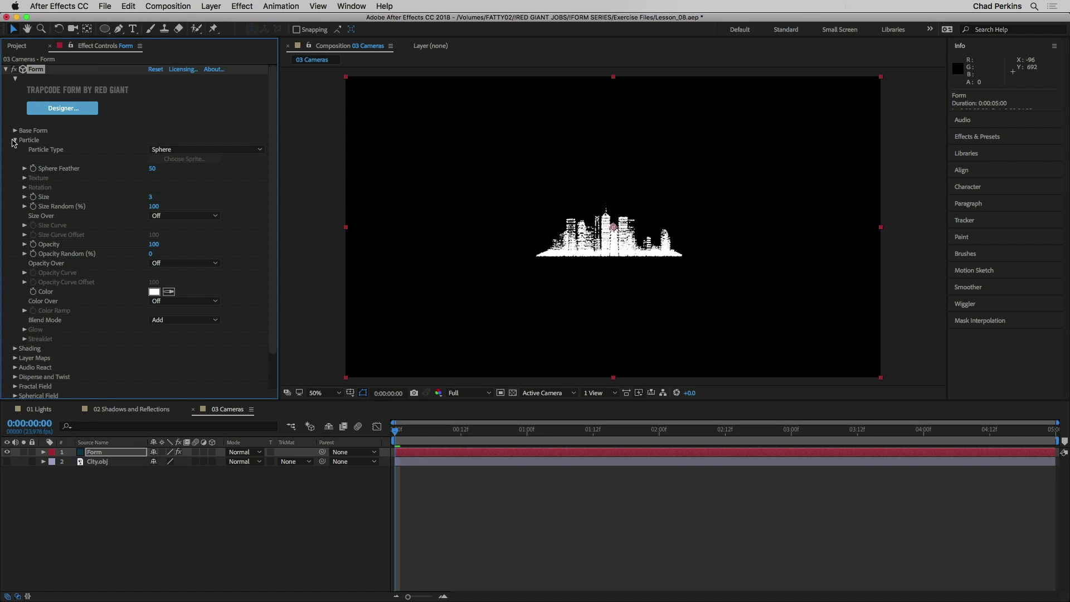
pyautogui.click(154, 292)
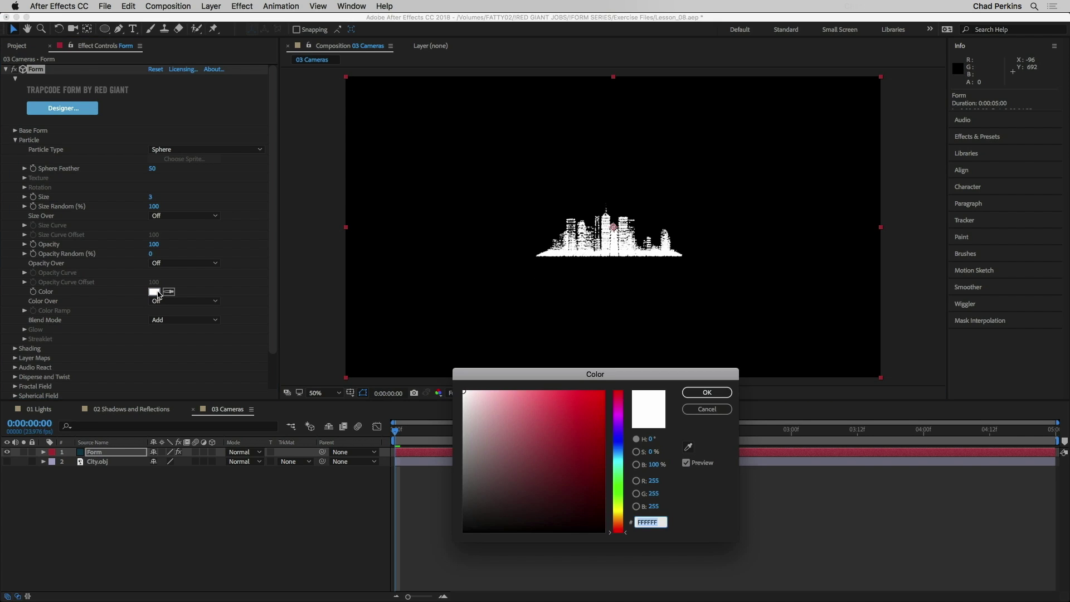
pyautogui.moveTo(646, 440); pyautogui.dragTo(666, 441)
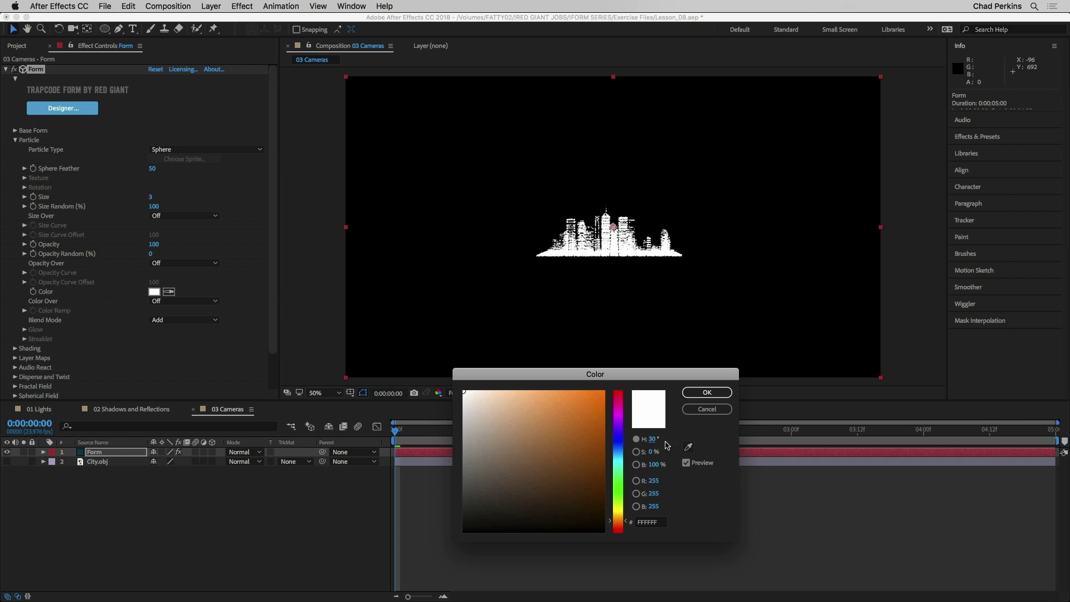
pyautogui.moveTo(652, 452); pyautogui.dragTo(606, 472)
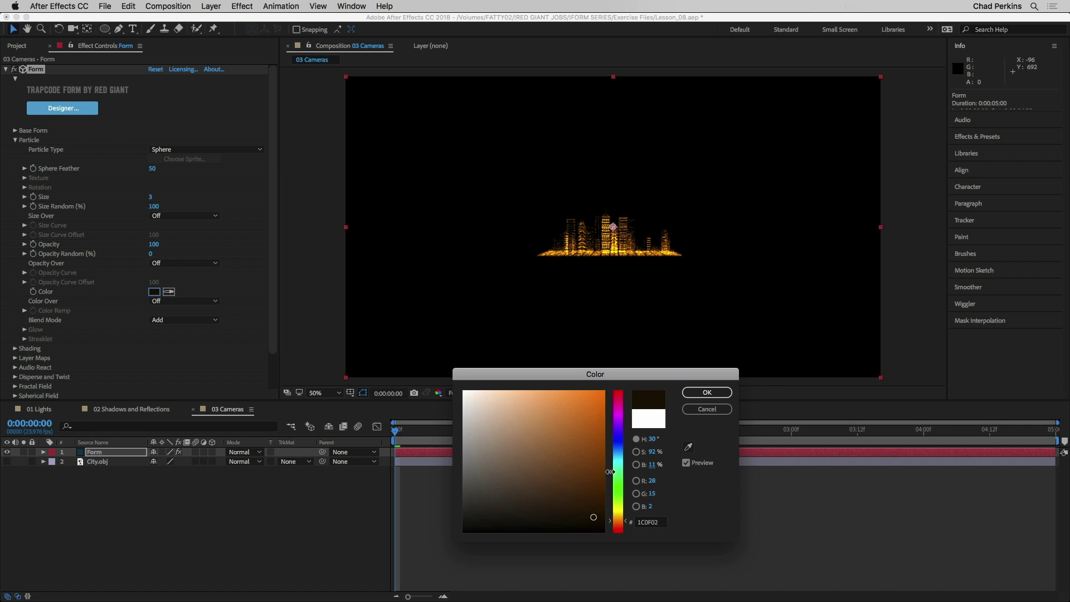
pyautogui.press('Return')
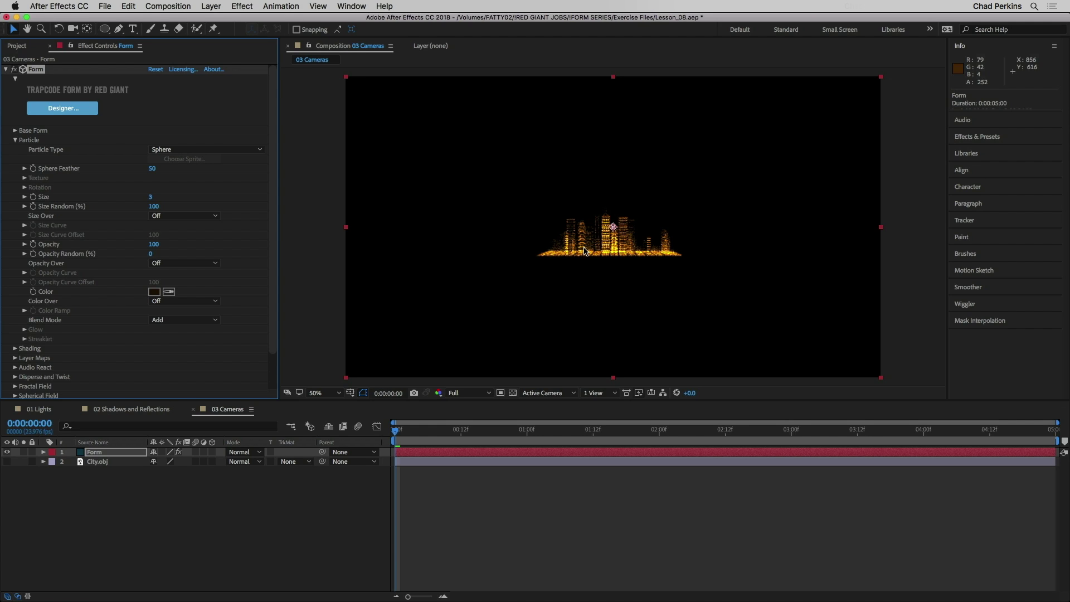
pyautogui.click(15, 141)
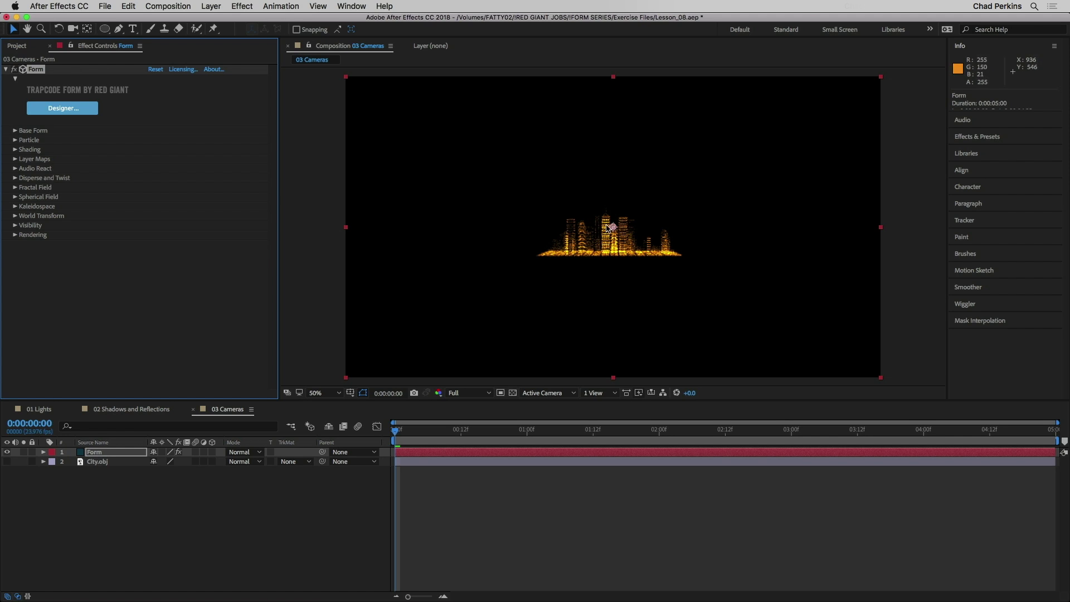
# - Try rotating the city base form slightly with Y Rotation, and undo the rotation
pyautogui.click(15, 131)
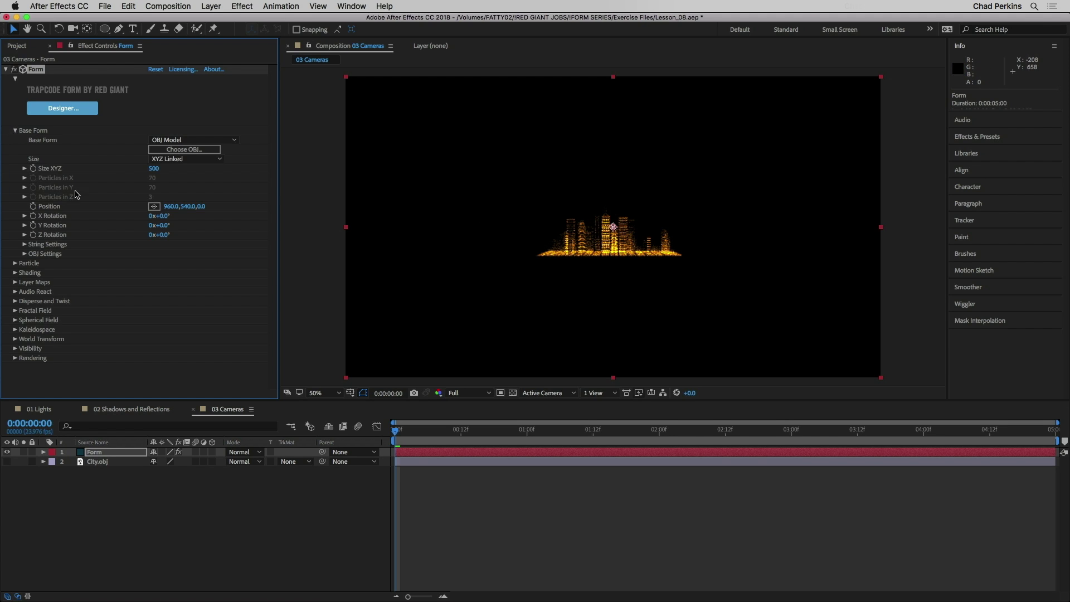
pyautogui.moveTo(164, 229); pyautogui.dragTo(171, 228)
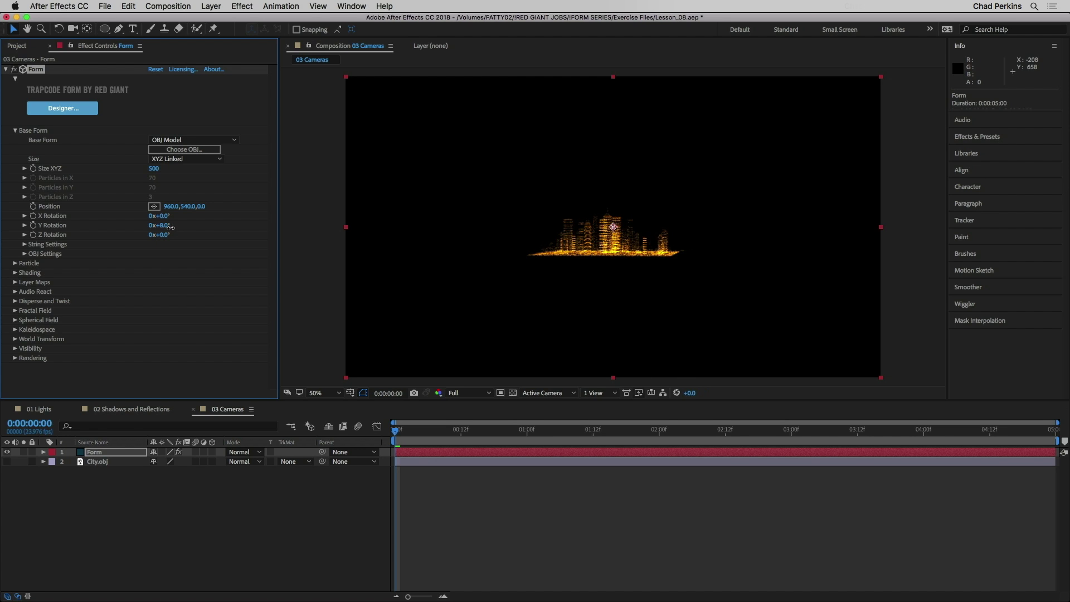
pyautogui.press('super+z')
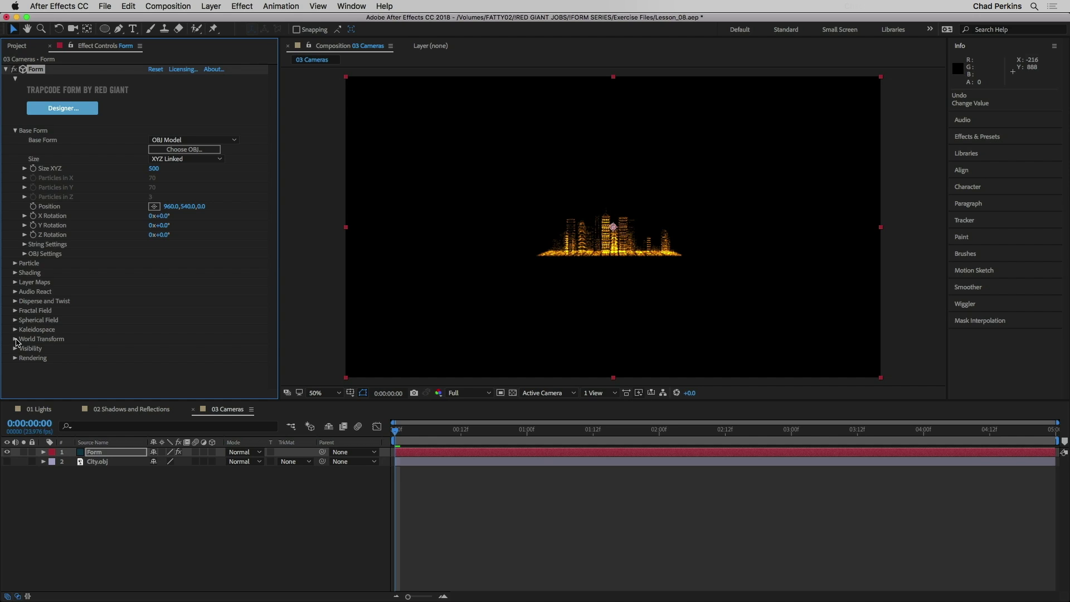
pyautogui.click(15, 131)
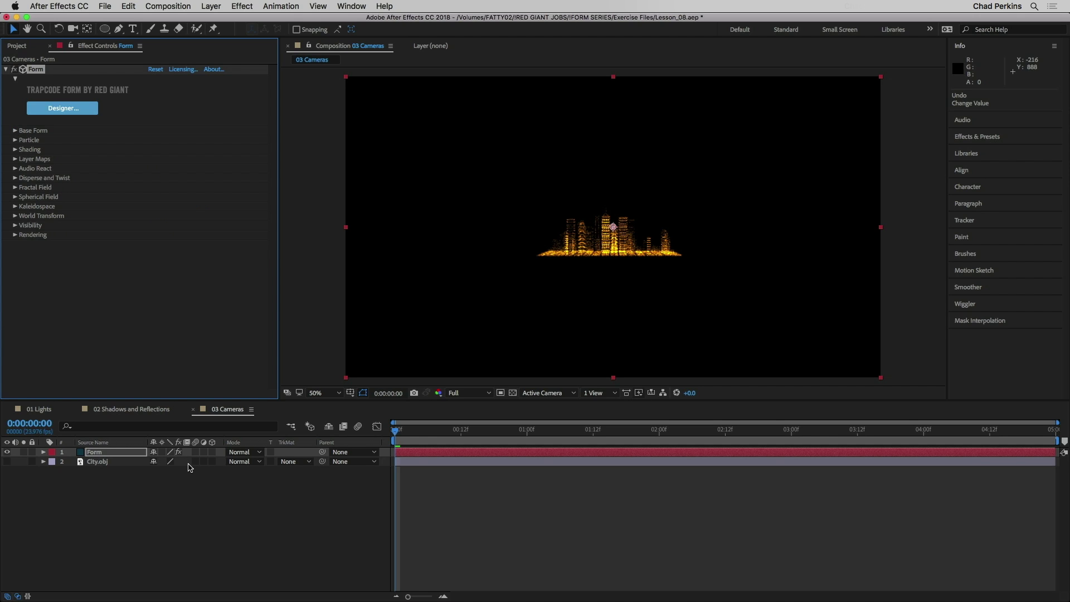
# - Add a two-node camera with a 50 mm focal length to the composition
pyautogui.rightClick(187, 517)
pyautogui.moveTo(279, 477)
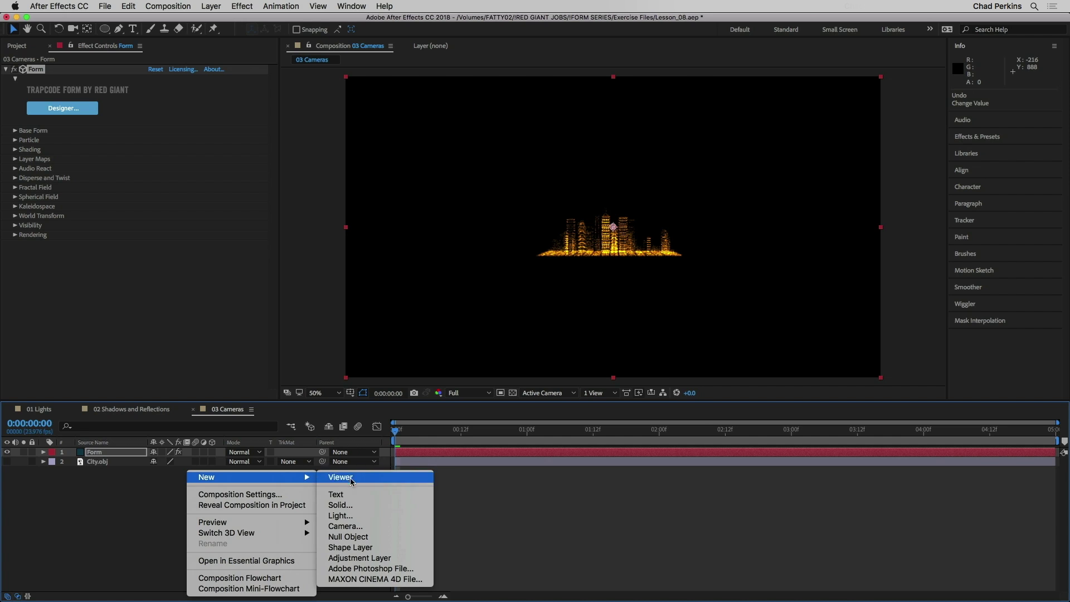
pyautogui.click(358, 526)
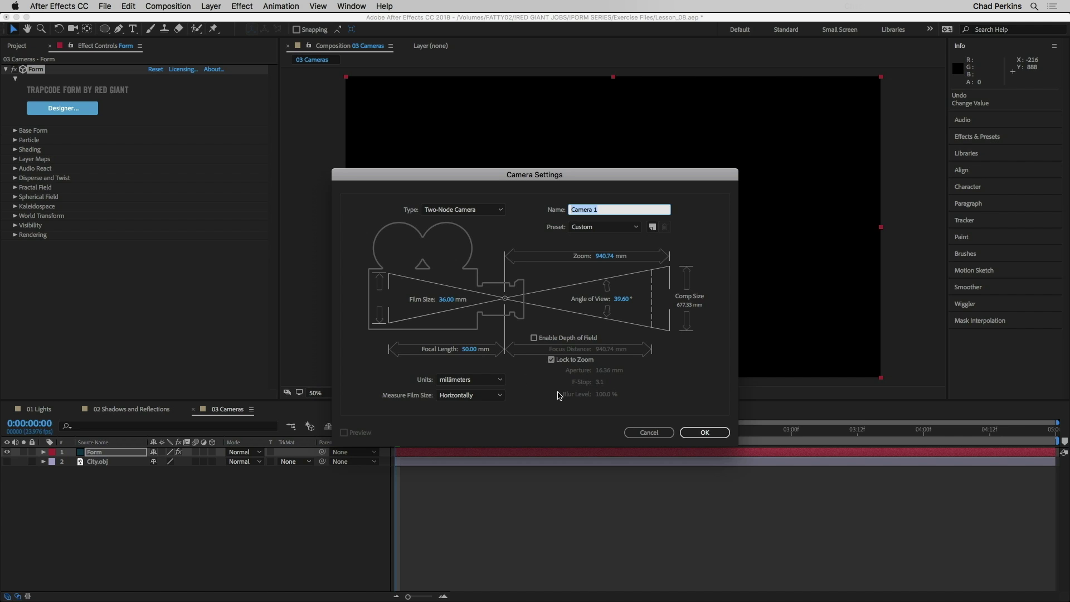
pyautogui.click(705, 433)
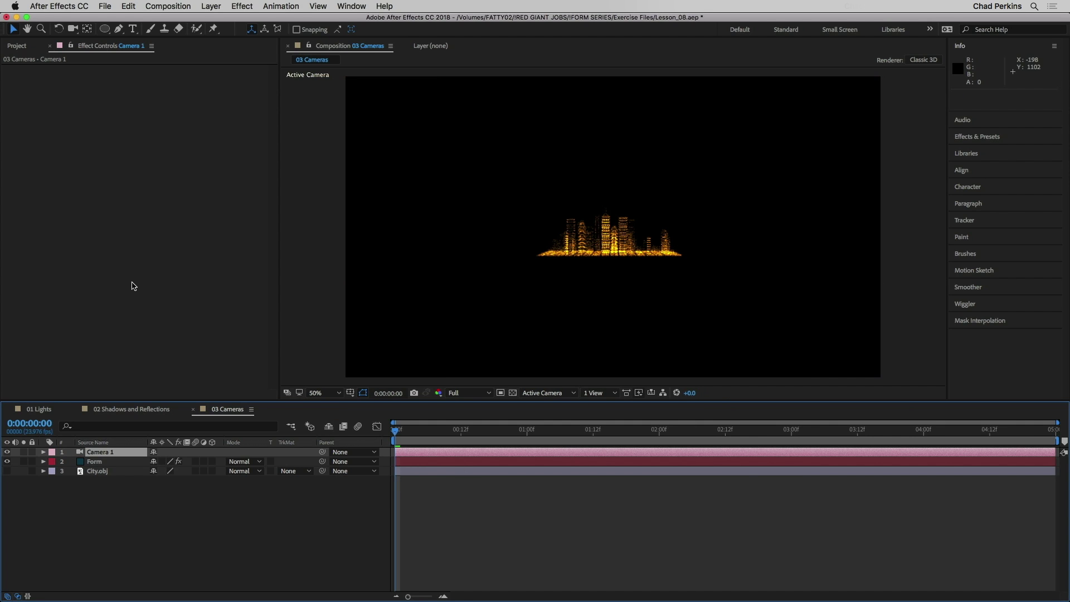
# - Orbit and dolly the camera around the particle city with the camera tool, ending at about position 1927, 296, -763
pyautogui.click(73, 29)
pyautogui.moveTo(617, 250)
pyautogui.mouseDown()
pyautogui.moveTo(552, 270)
pyautogui.moveTo(596, 252)
pyautogui.mouseUp()
pyautogui.scroll(5, 625, 145)
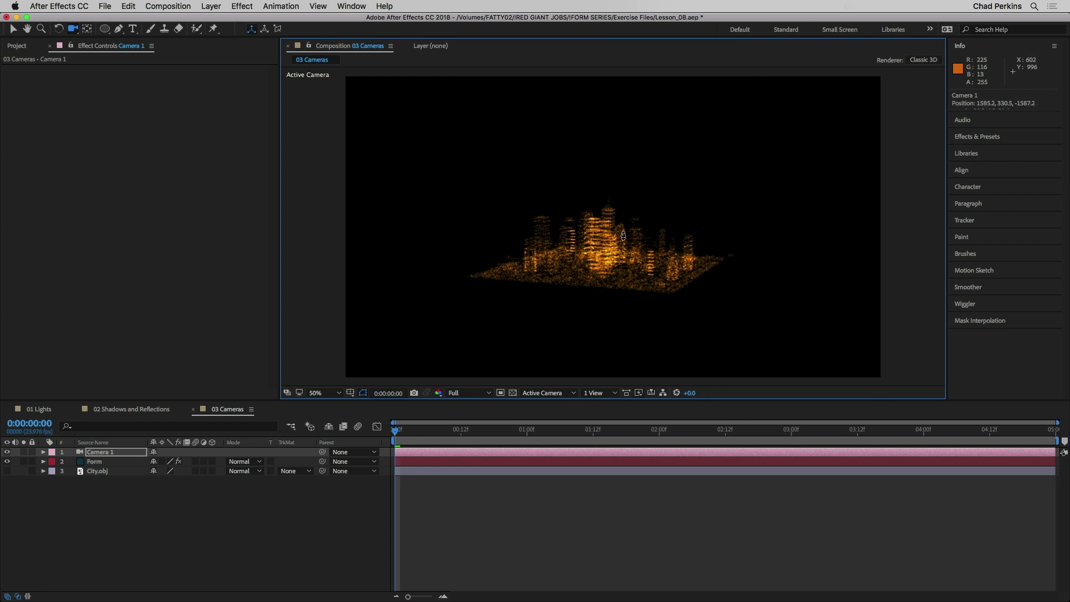
pyautogui.scroll(5, 625, 145)
pyautogui.moveTo(630, 257); pyautogui.dragTo(607, 275)
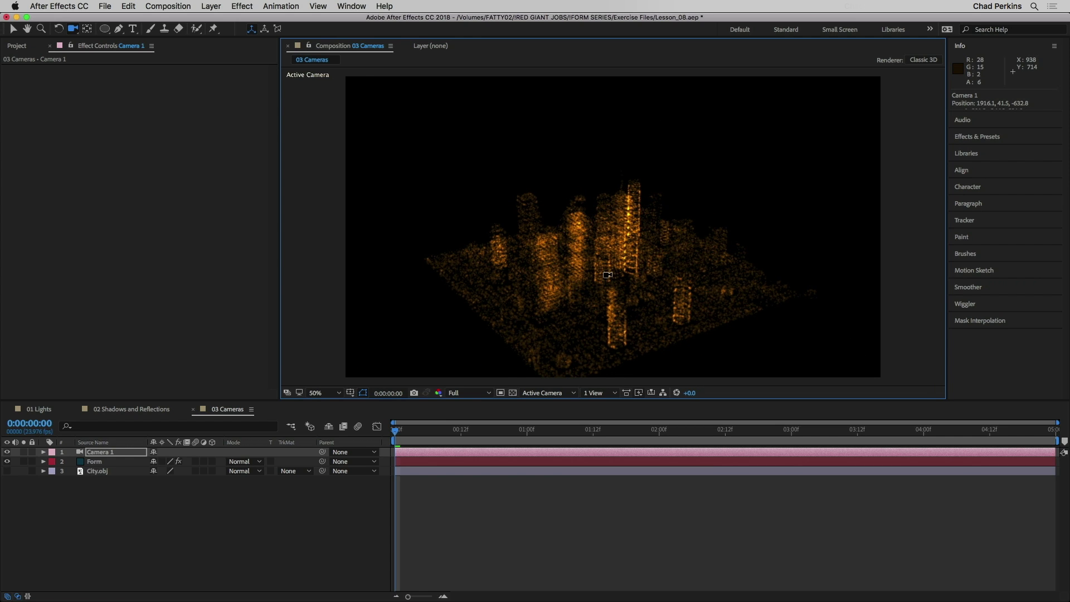
pyautogui.moveTo(611, 229); pyautogui.dragTo(622, 265)
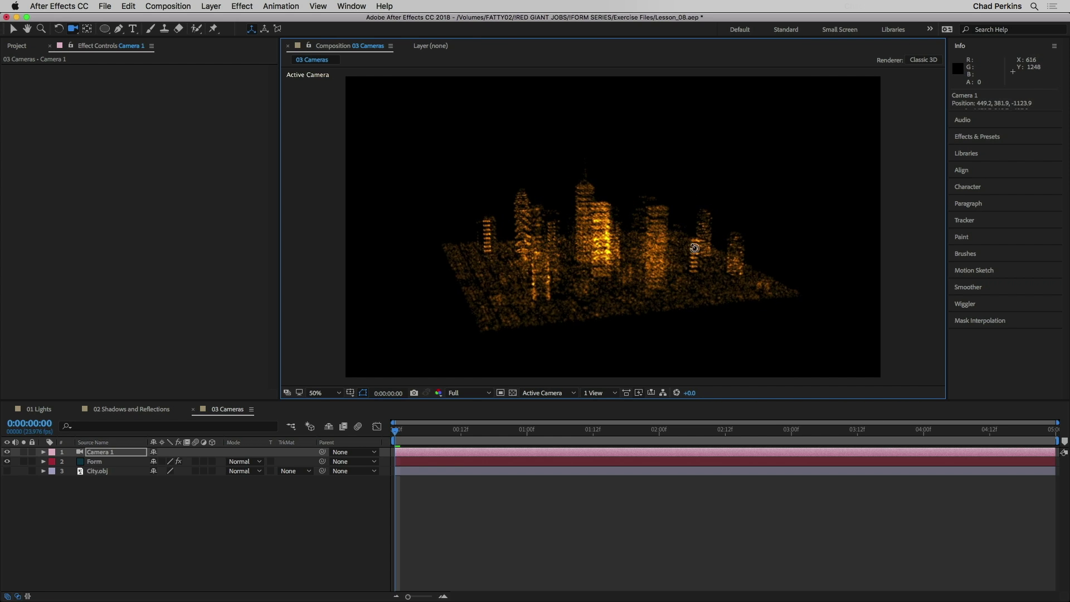
pyautogui.moveTo(700, 245); pyautogui.dragTo(596, 252)
pyautogui.moveTo(596, 252); pyautogui.dragTo(609, 253)
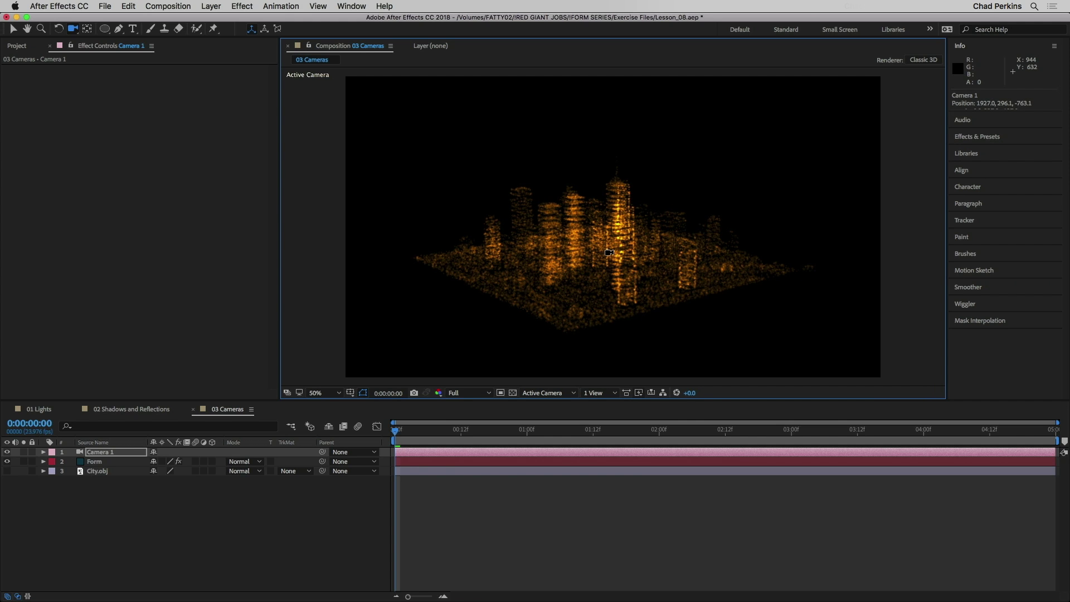